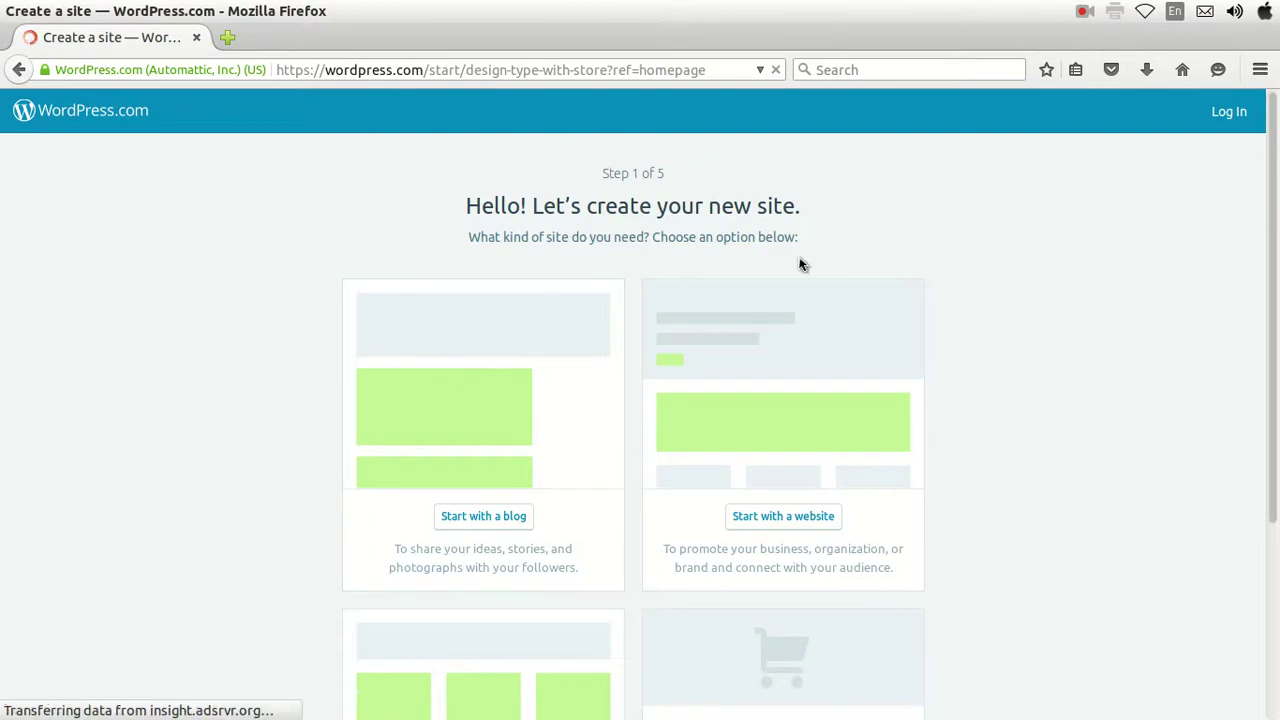
# Scroll through the blog, website, portfolio and online store site type cards.
pyautogui.scroll(-2, 508, 440)
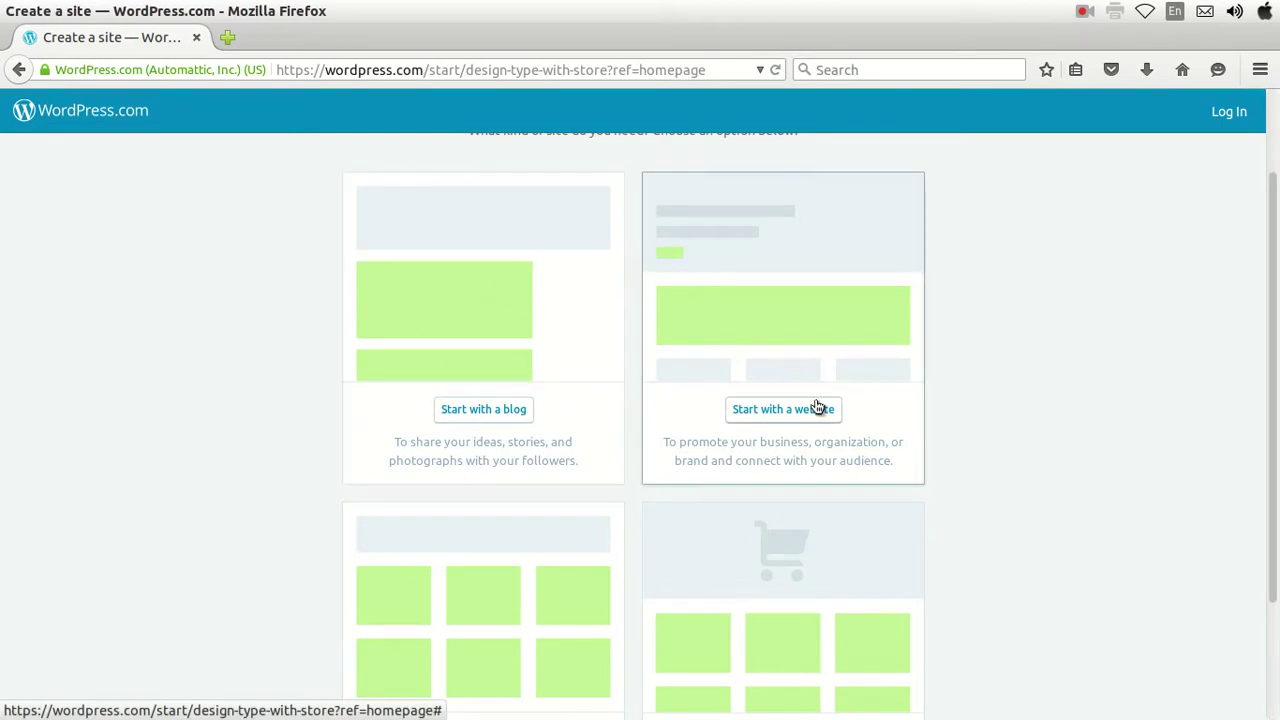
pyautogui.scroll(-3, 745, 430)
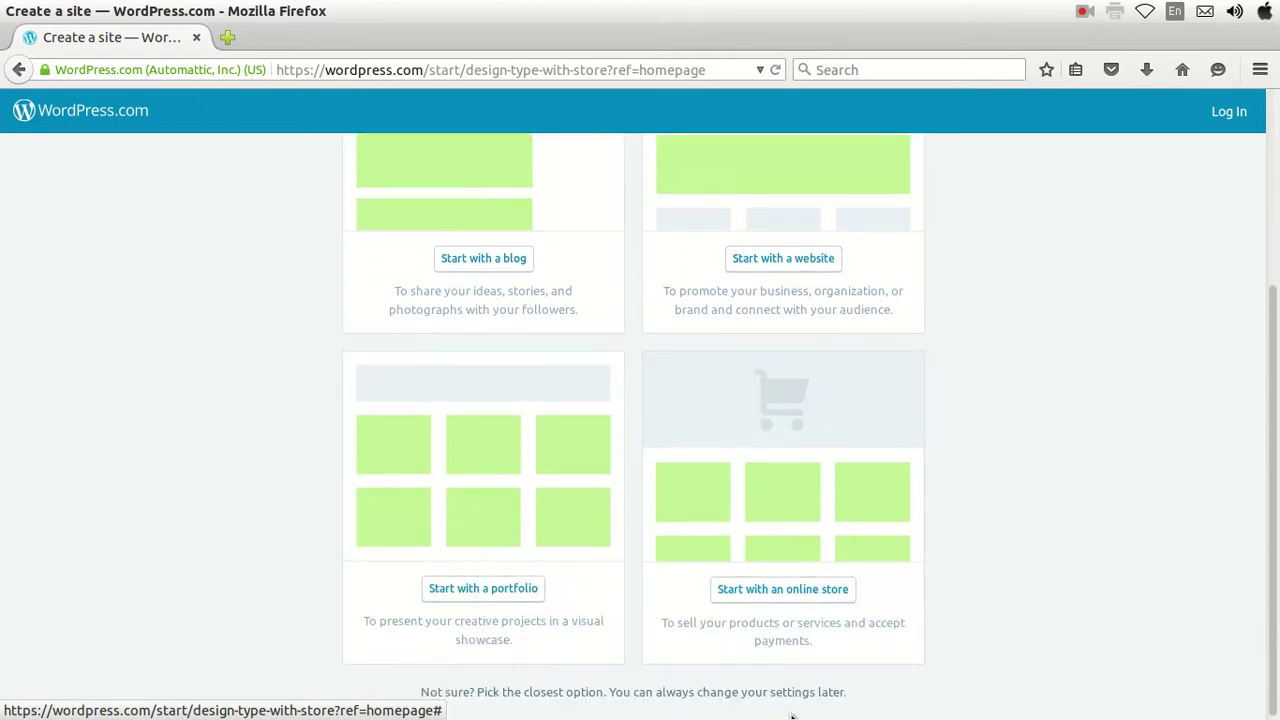
pyautogui.scroll(3, 471, 631)
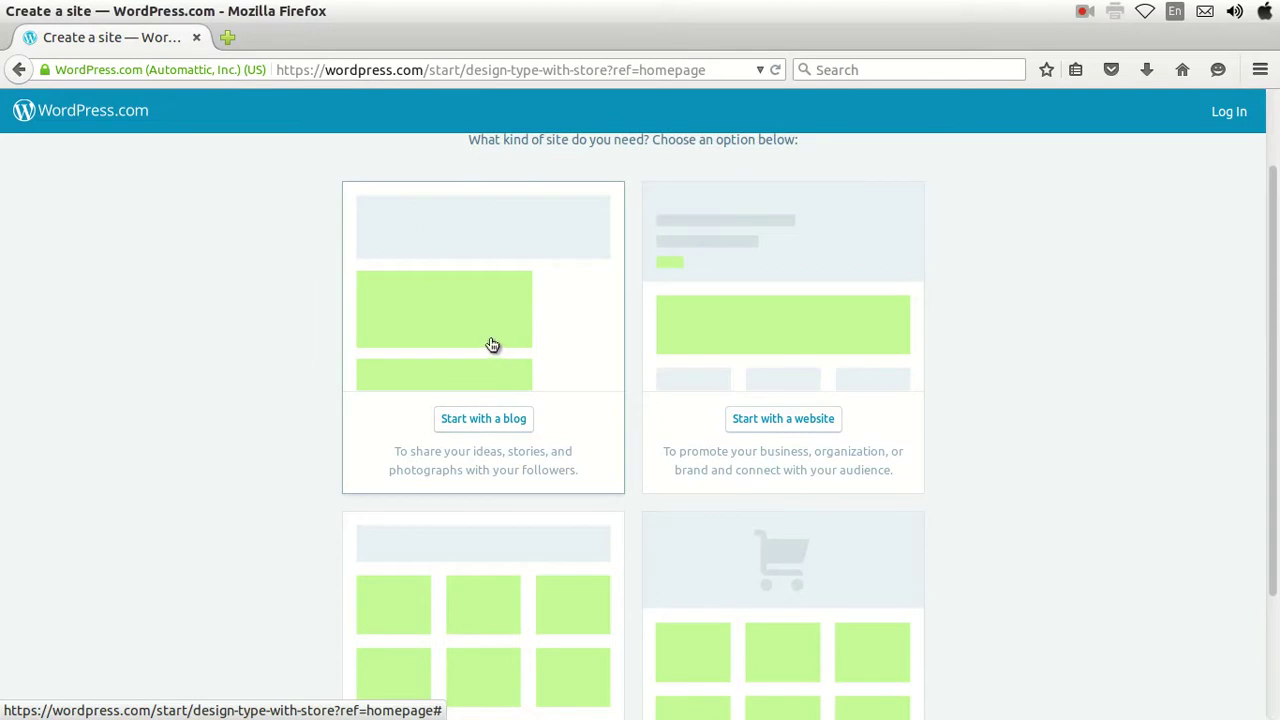
# Start a website-type site and pick the Twenty Seventeen theme.
pyautogui.click(728, 350)
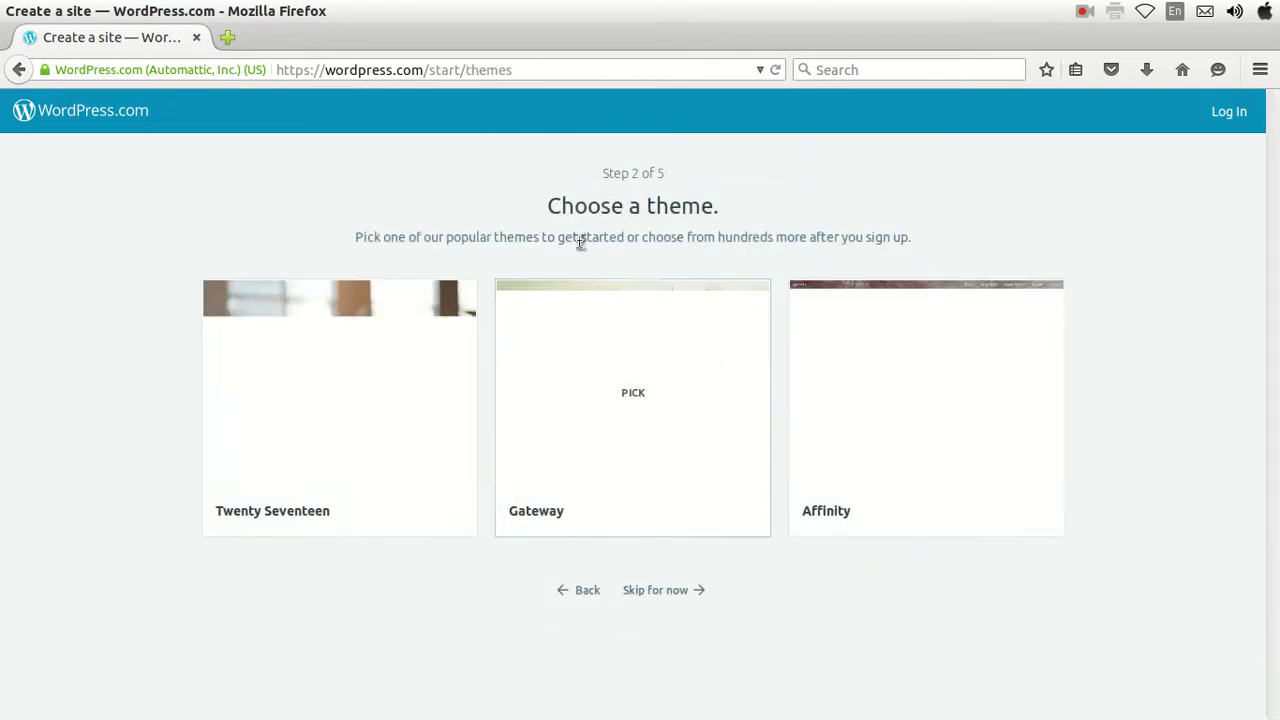
pyautogui.moveTo(615, 336)
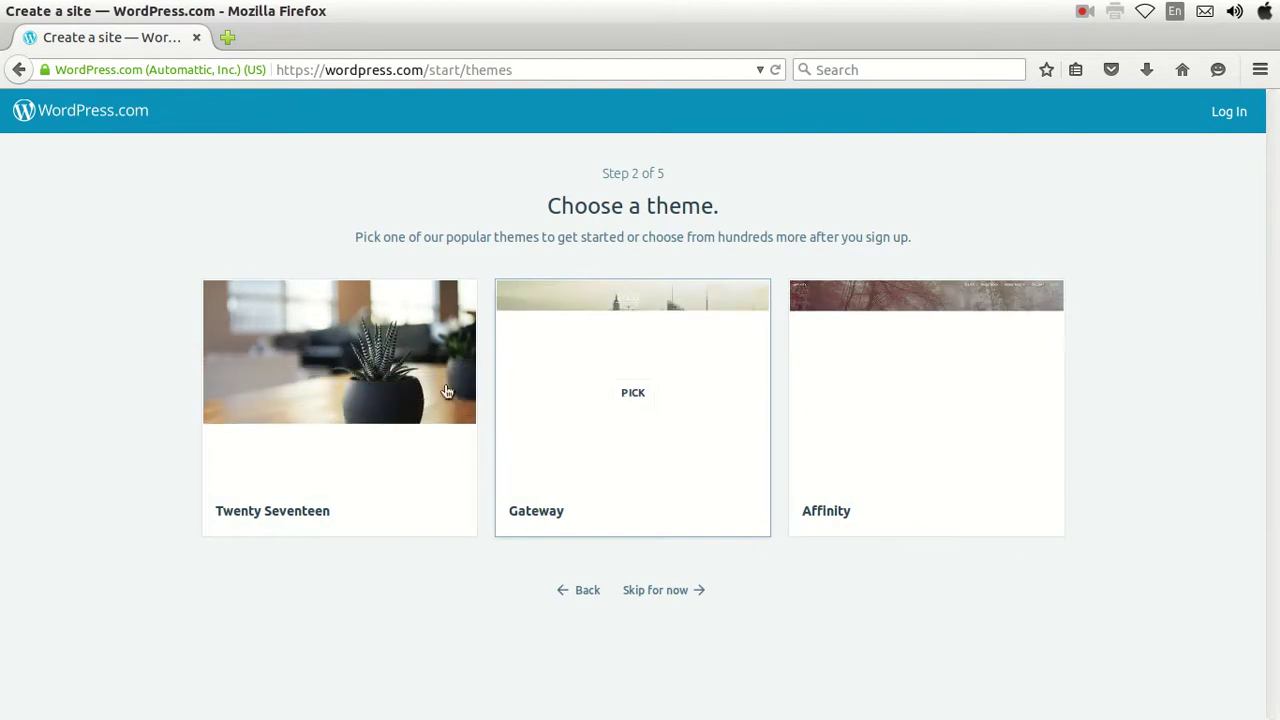
pyautogui.moveTo(337, 390)
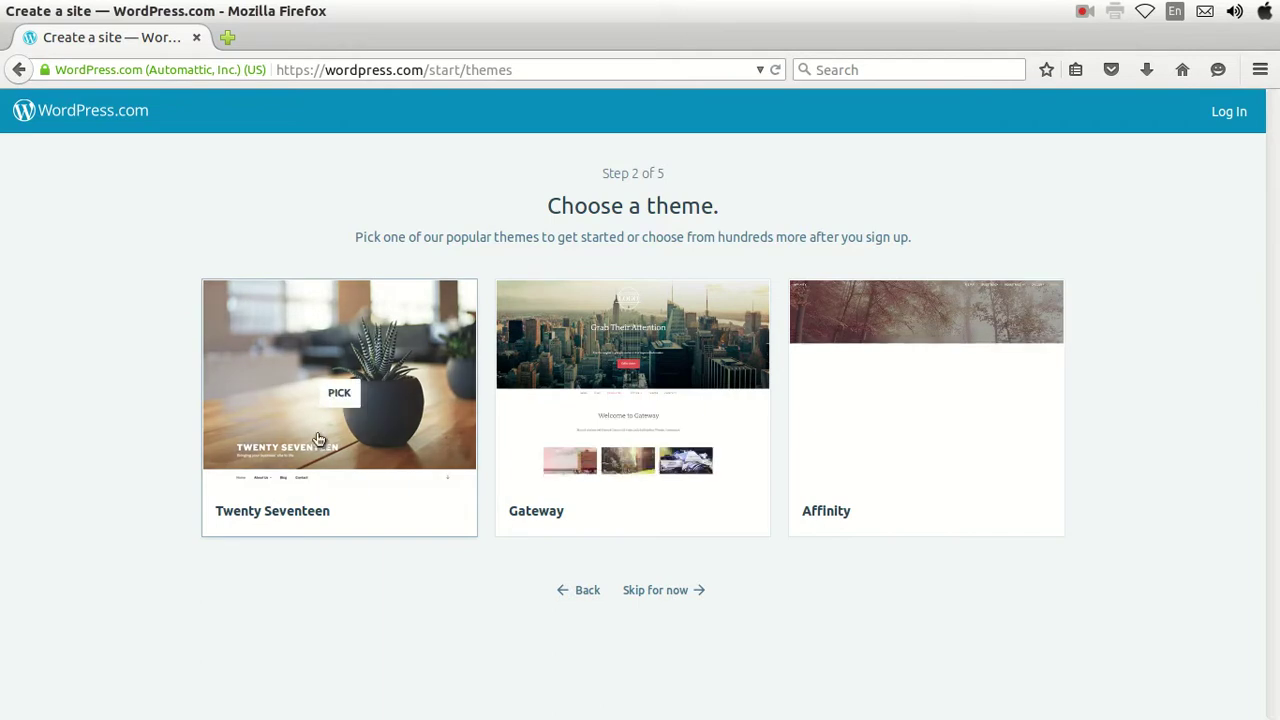
pyautogui.click(340, 393)
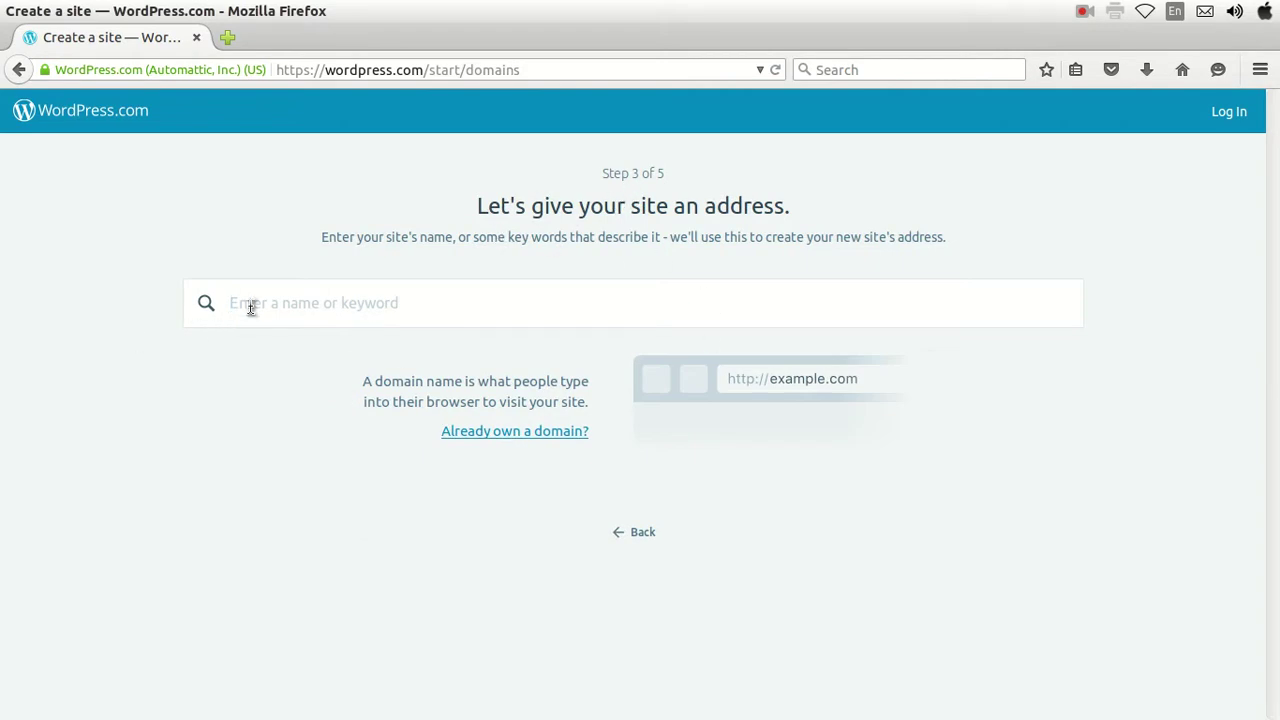
# Search for 'tamilnadu' and select the free tamilnadu290.wordpress.com address.
pyautogui.write('tamilnadu')
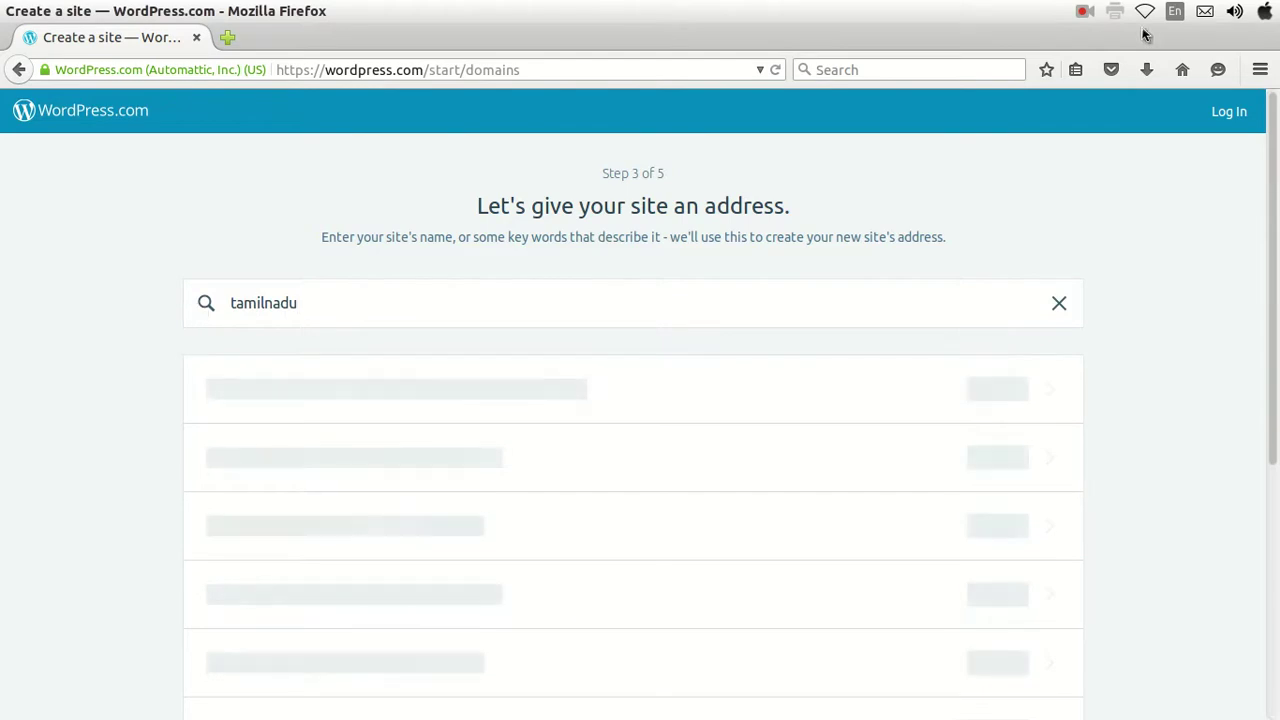
pyautogui.click(1087, 14)
pyautogui.click(1097, 64)
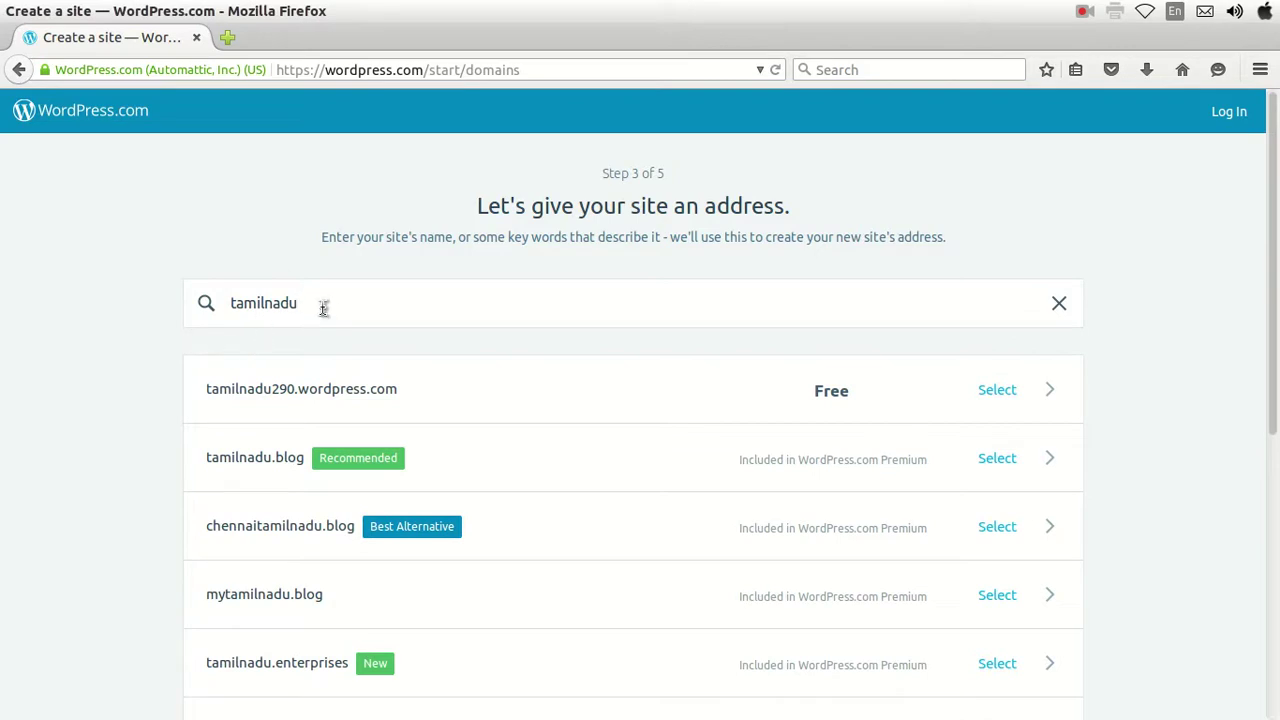
pyautogui.scroll(-2, 250, 432)
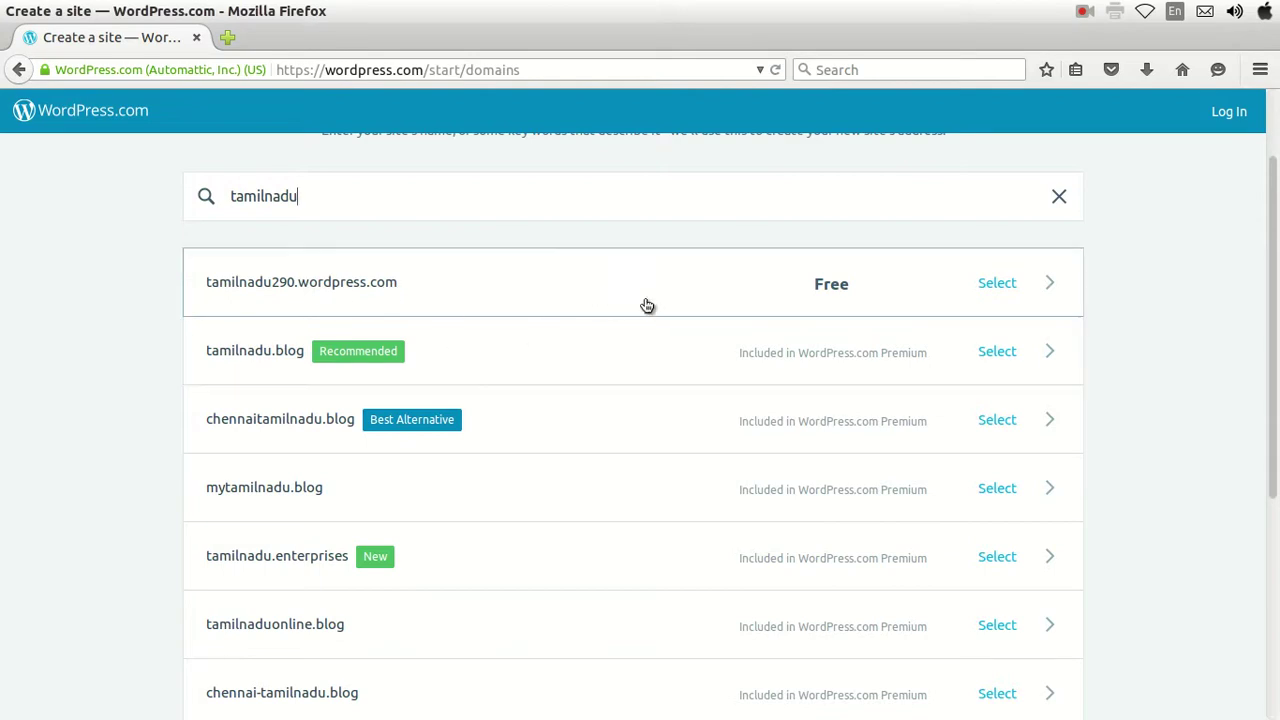
pyautogui.click(504, 291)
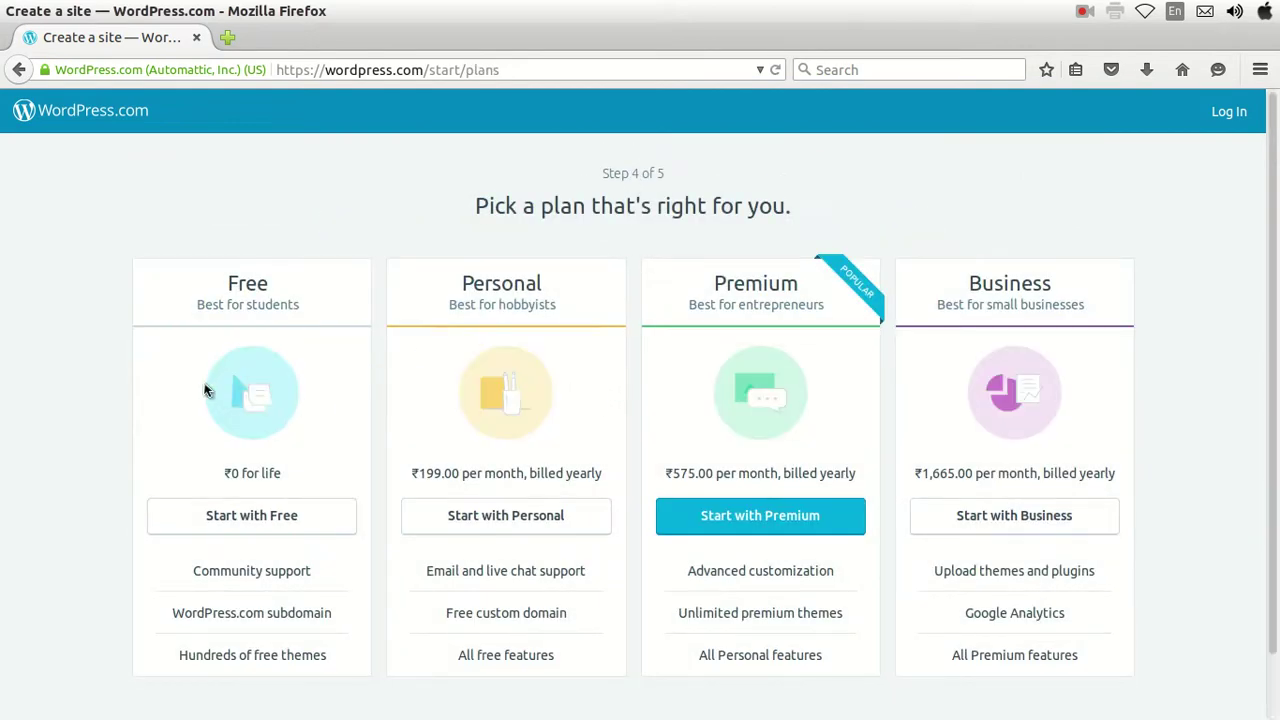
# Choose Start with Free on the plan selection page.
pyautogui.click(251, 517)
pyautogui.click(219, 515)
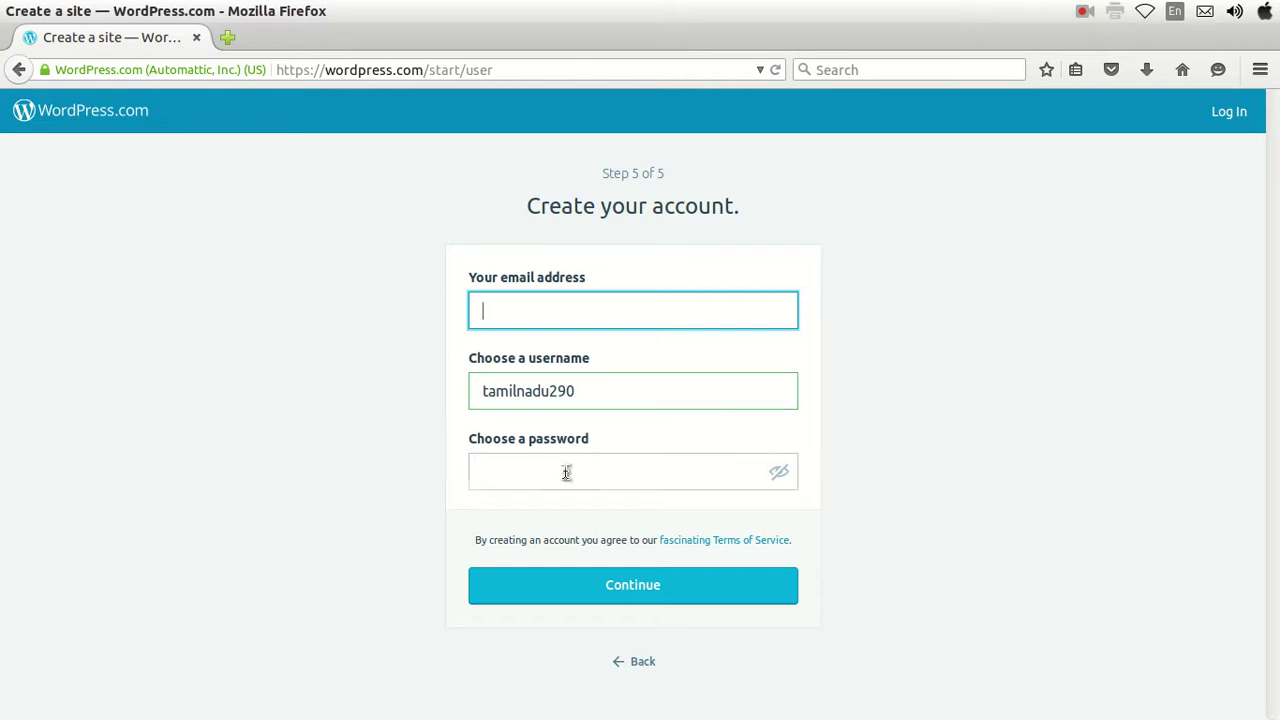
# Load the existing First Website site's wordpress.com address in the address bar.
pyautogui.click(509, 70)
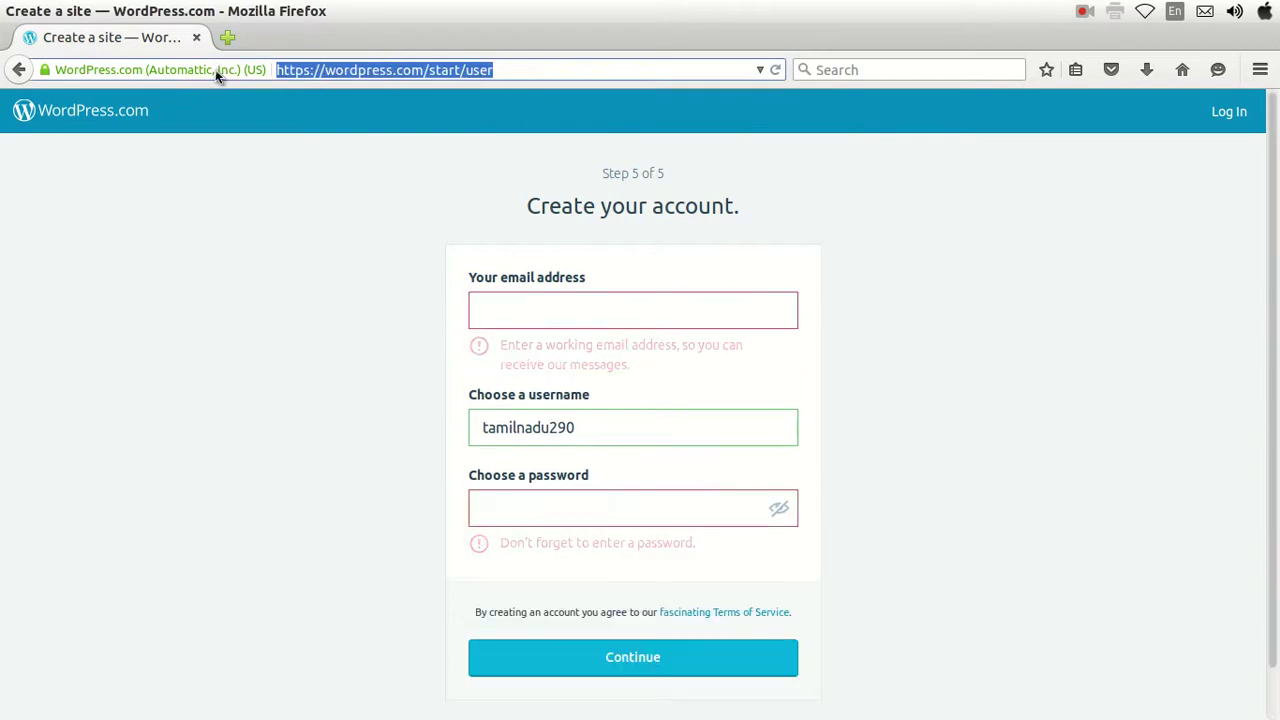
pyautogui.write('sundara')
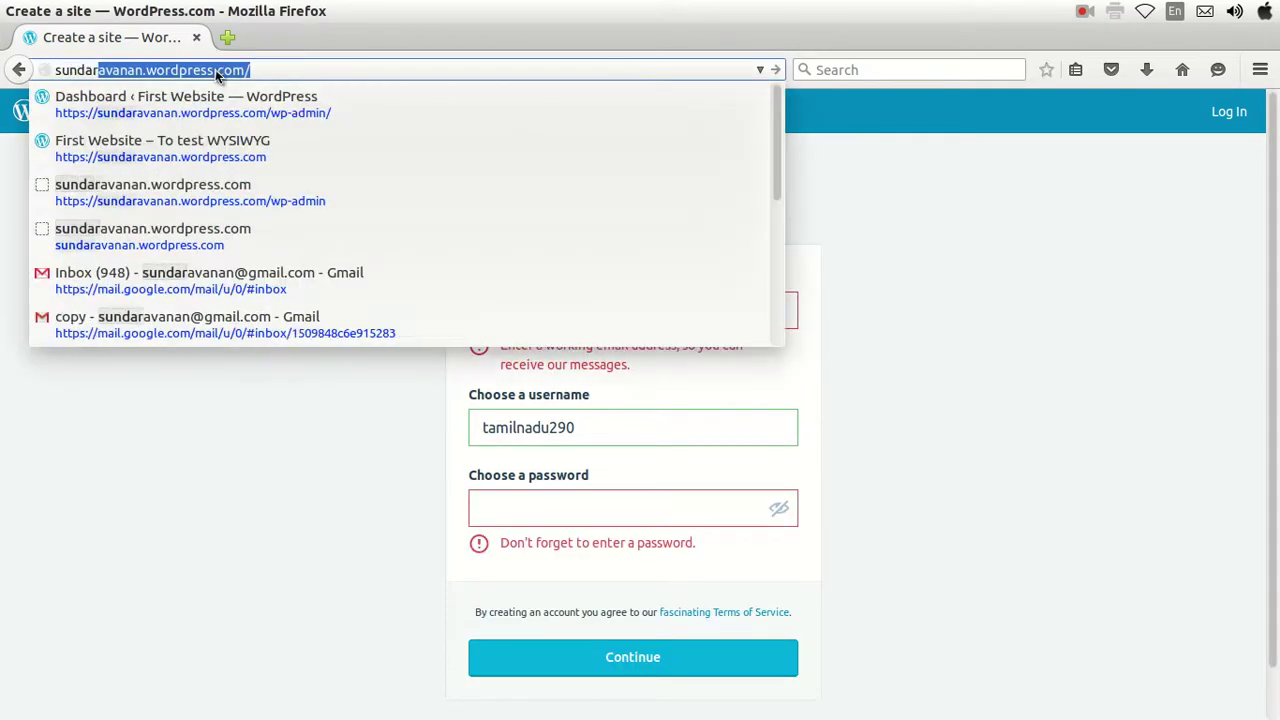
pyautogui.write('vanan.wo')
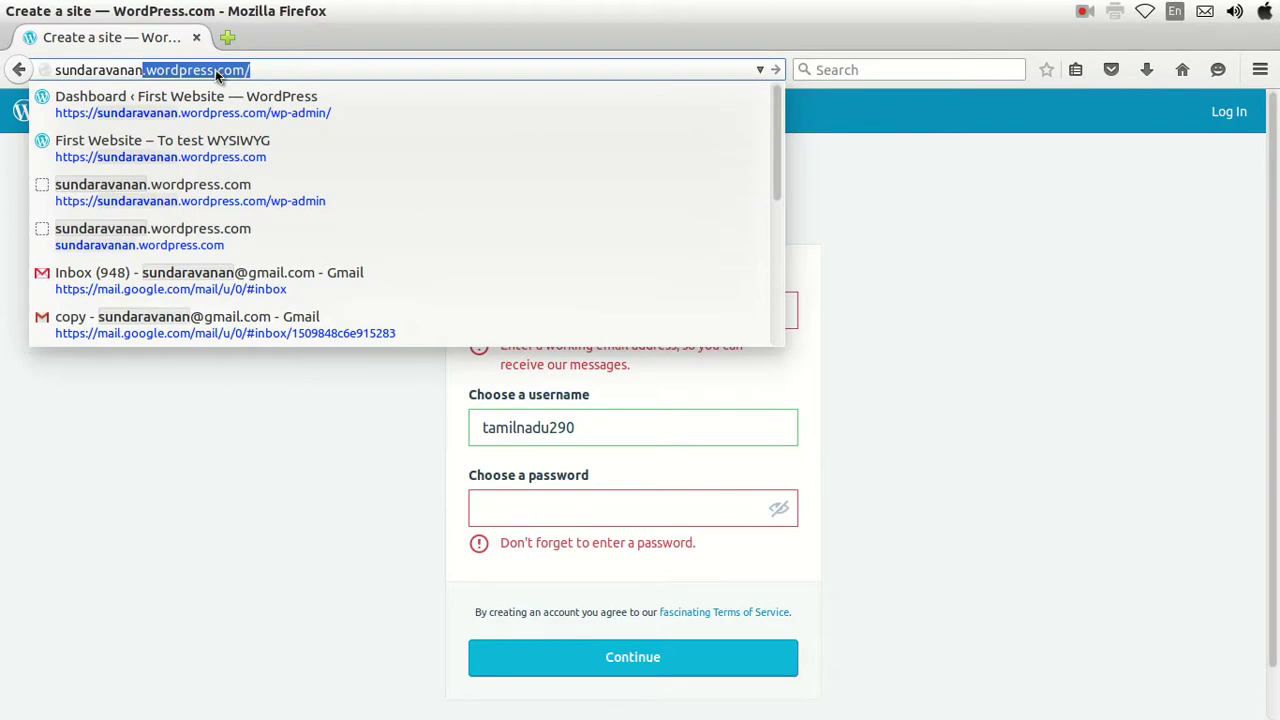
pyautogui.write('rdpress.')
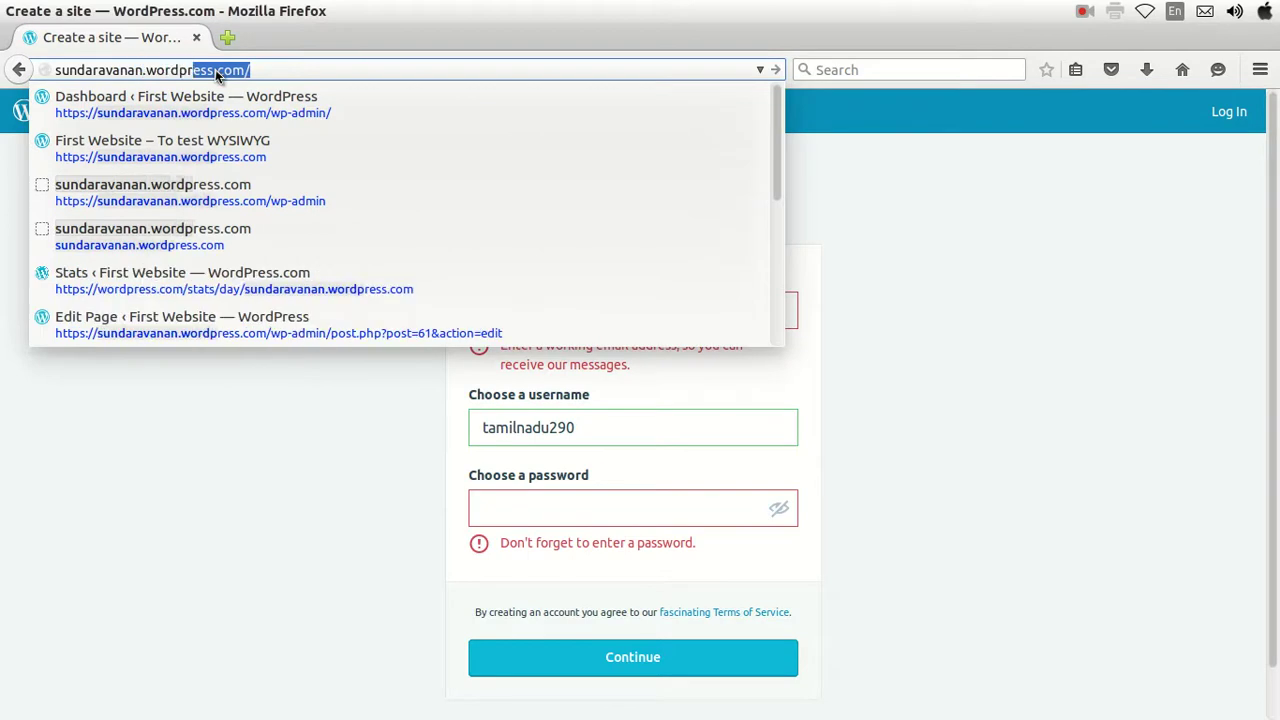
pyautogui.press('Return')
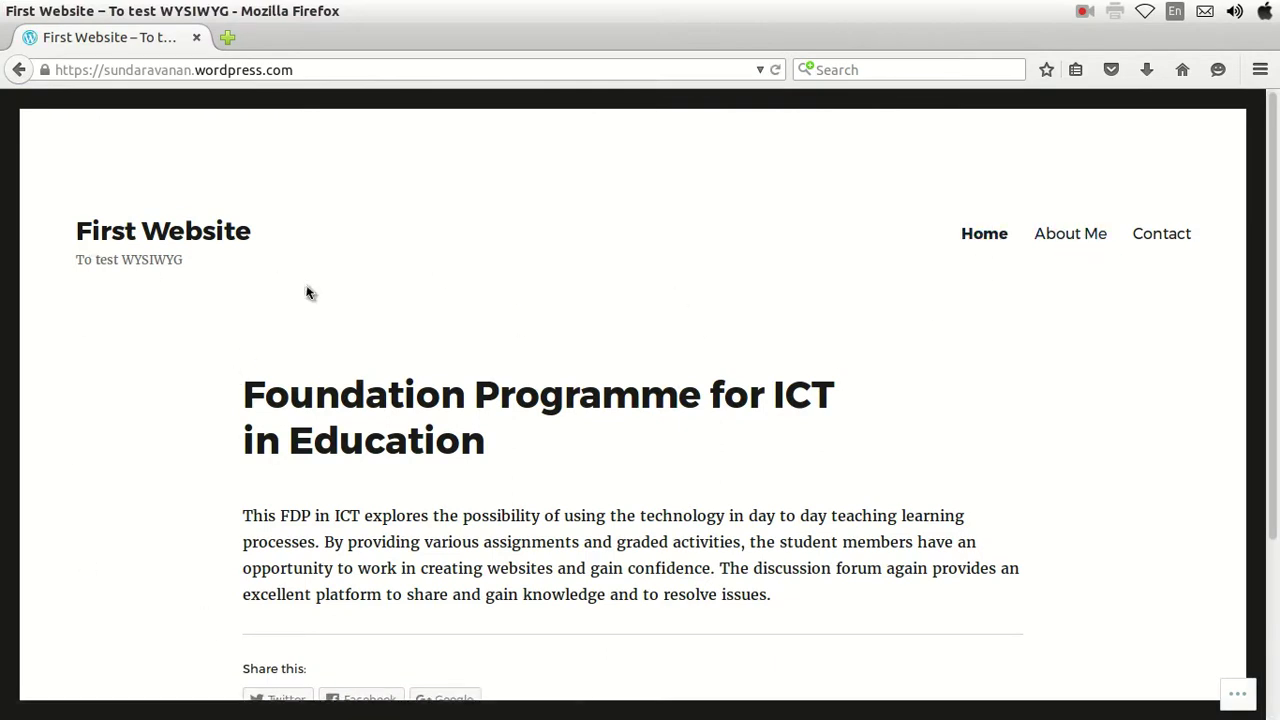
# Append /wp-admin to the site address and load it.
pyautogui.scroll(-3, 618, 309)
pyautogui.scroll(-1, 389, 489)
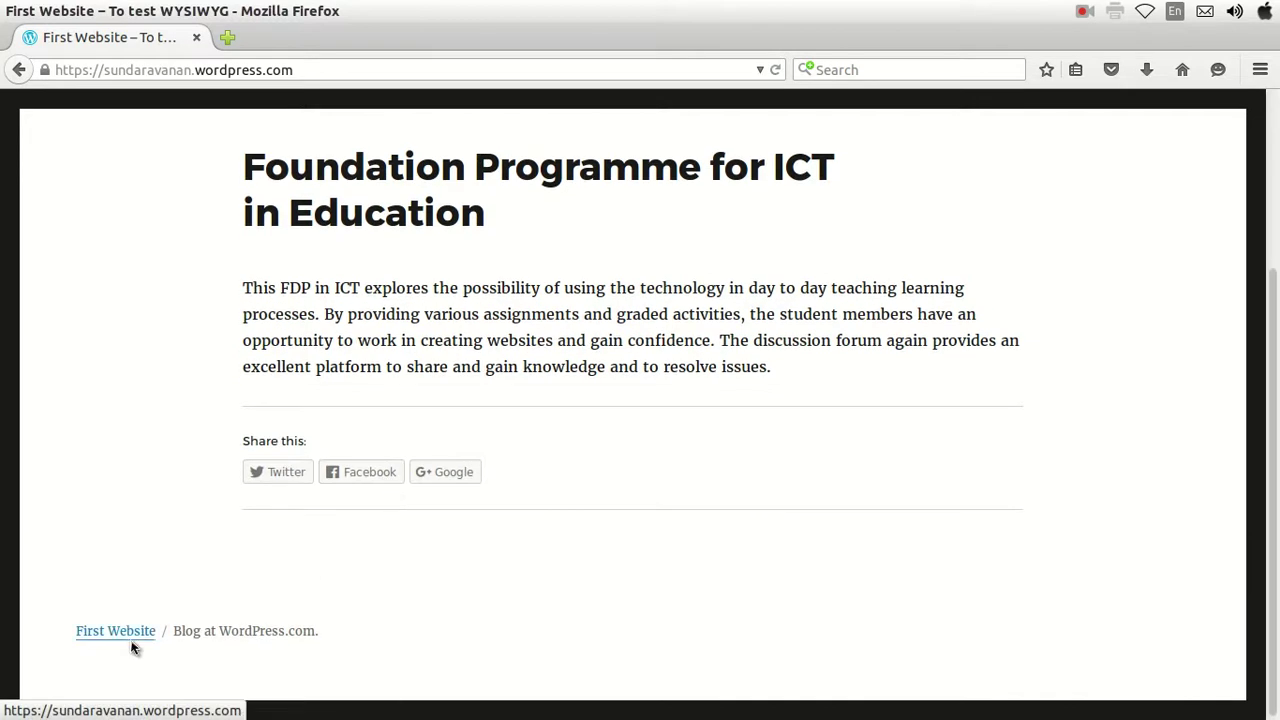
pyautogui.scroll(3, 224, 188)
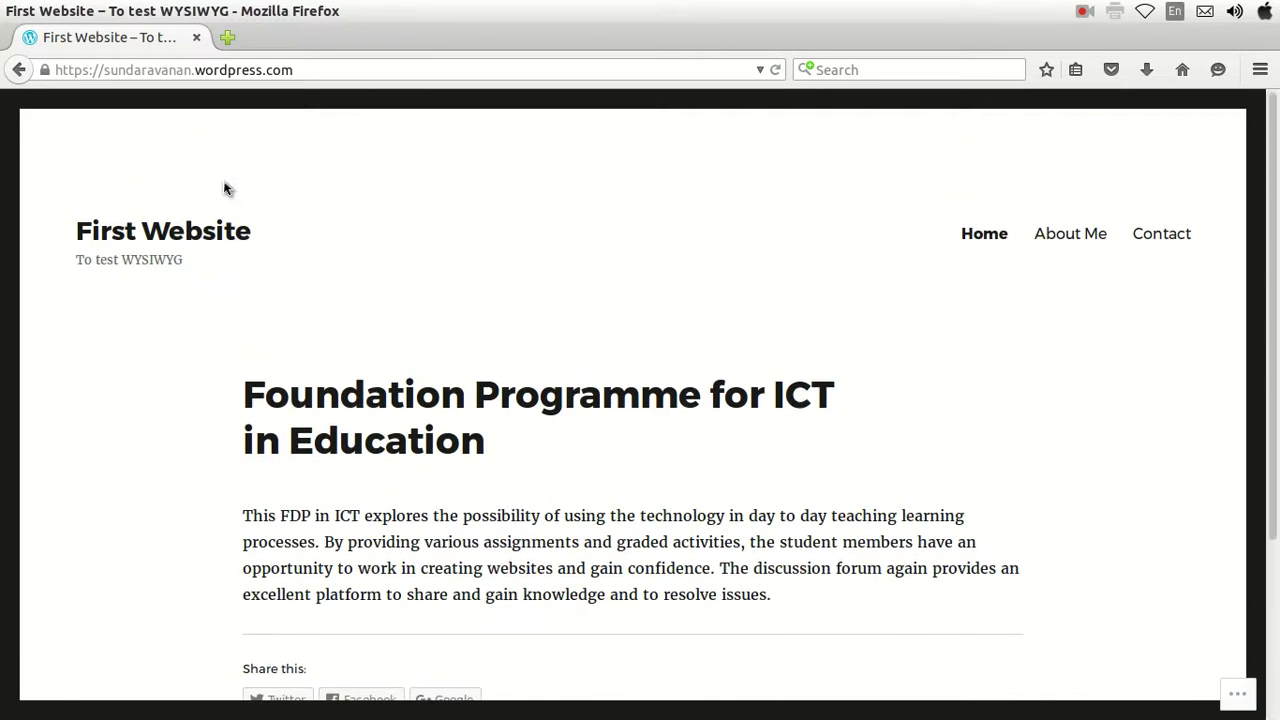
pyautogui.click(311, 71)
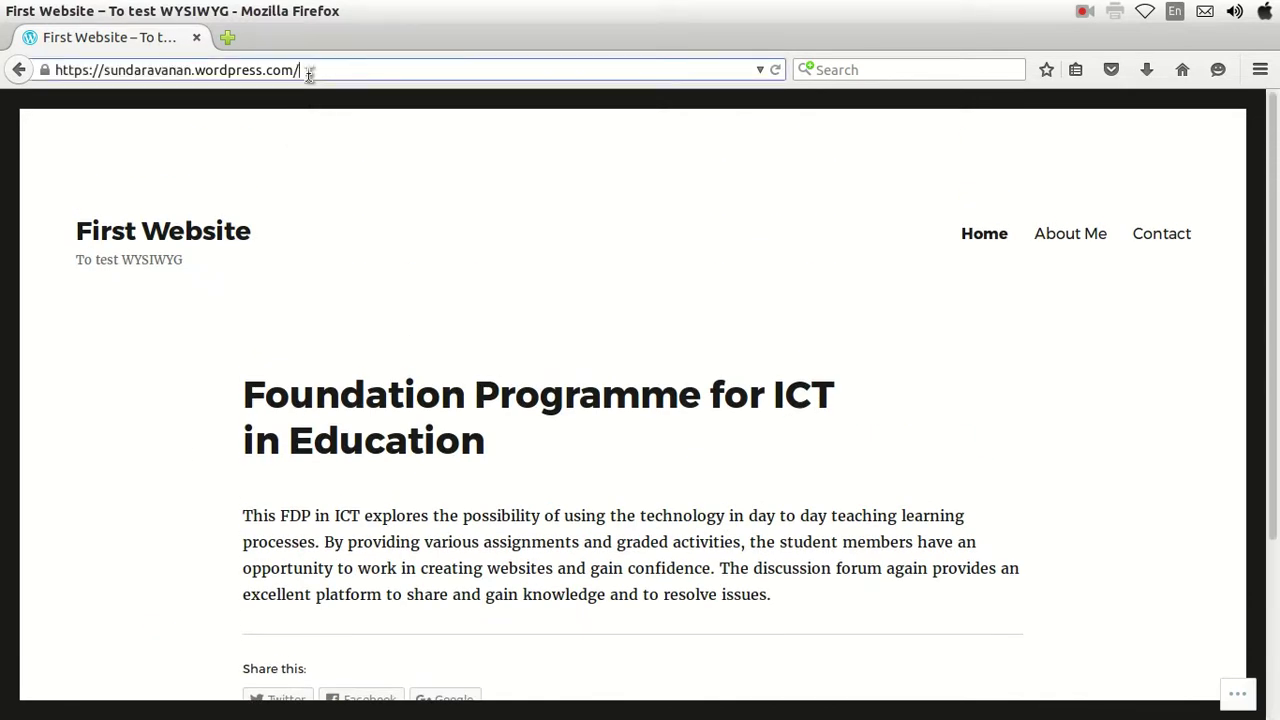
pyautogui.write('/wp')
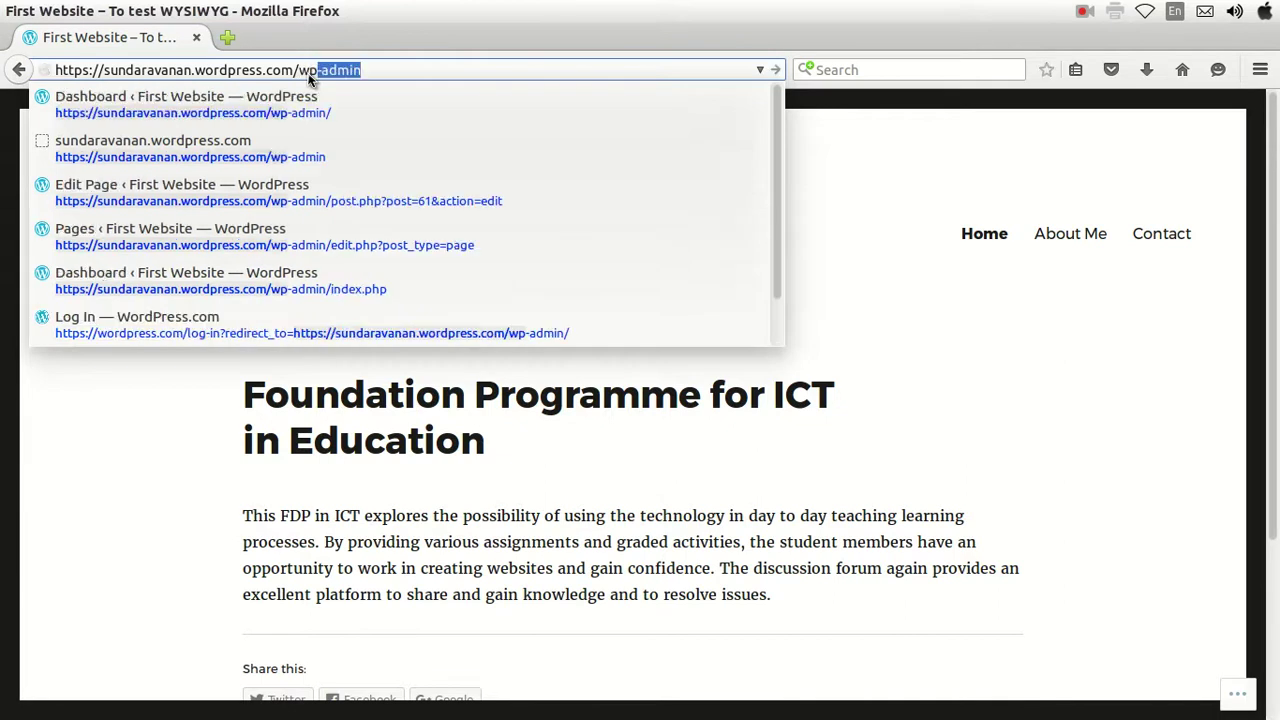
pyautogui.write('-admin')
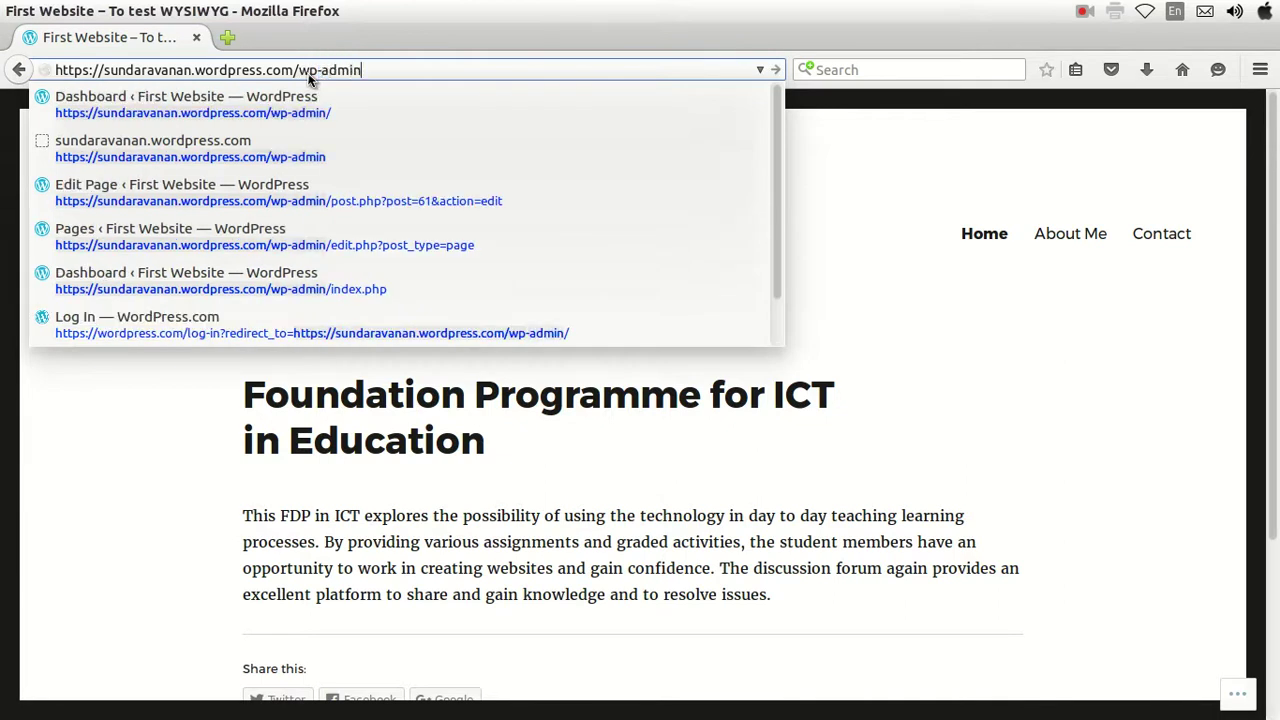
pyautogui.press('Return')
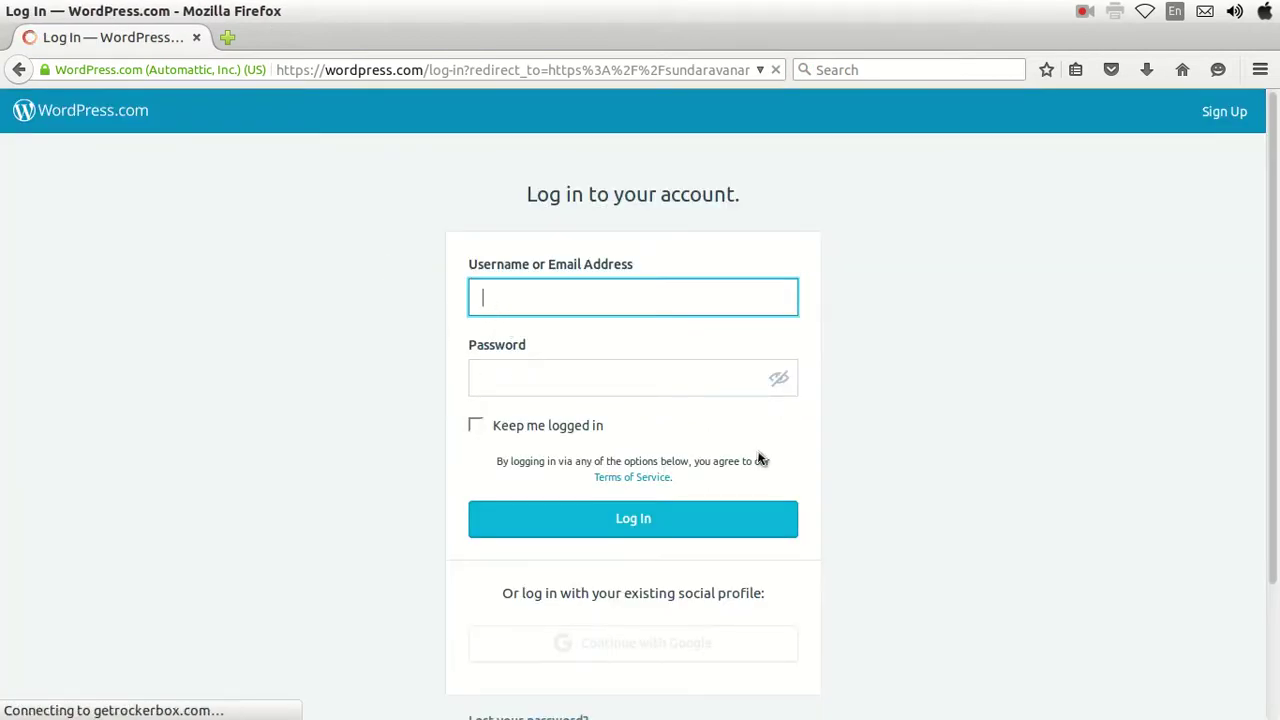
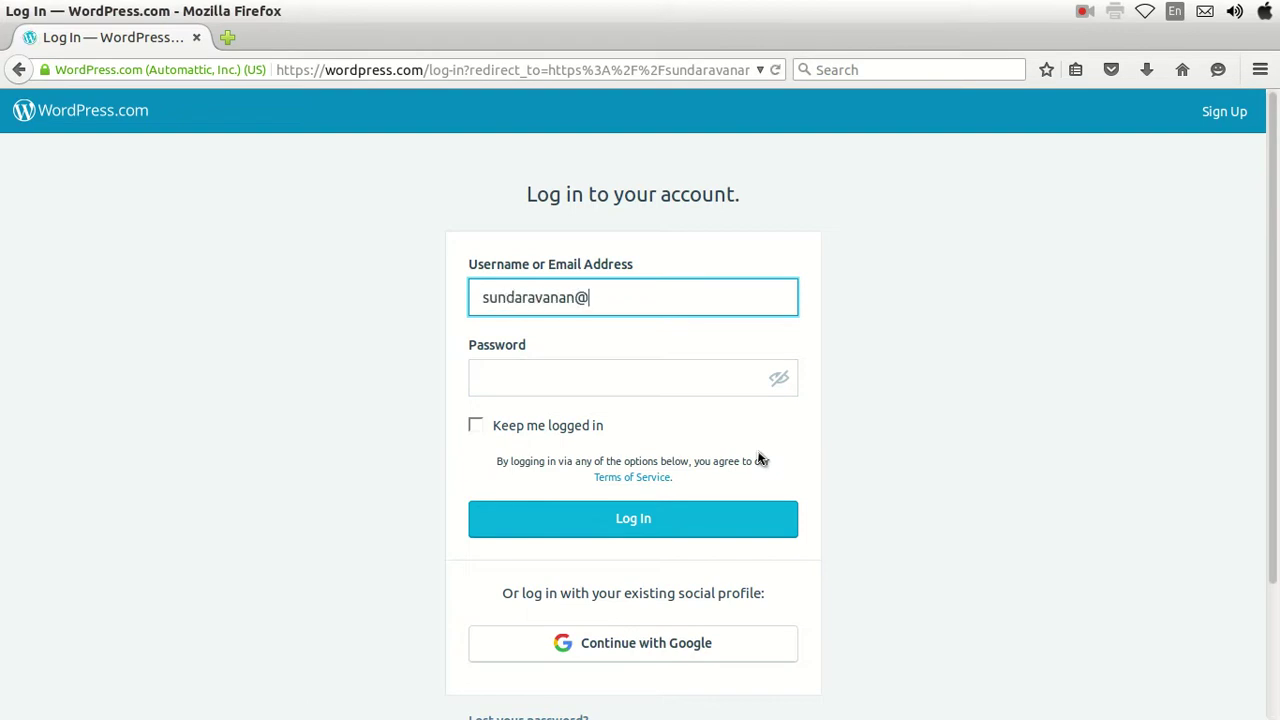
# Log in with the account e-mail and password.
pyautogui.press('Tab')
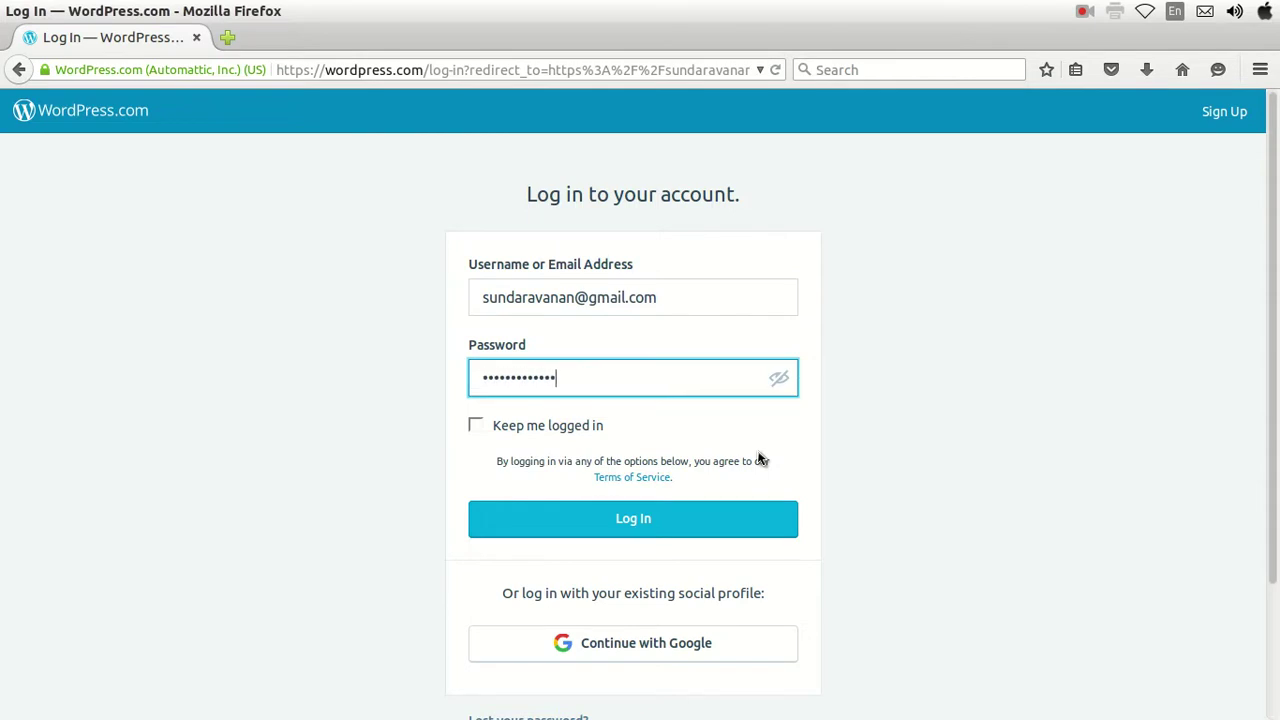
pyautogui.click(585, 530)
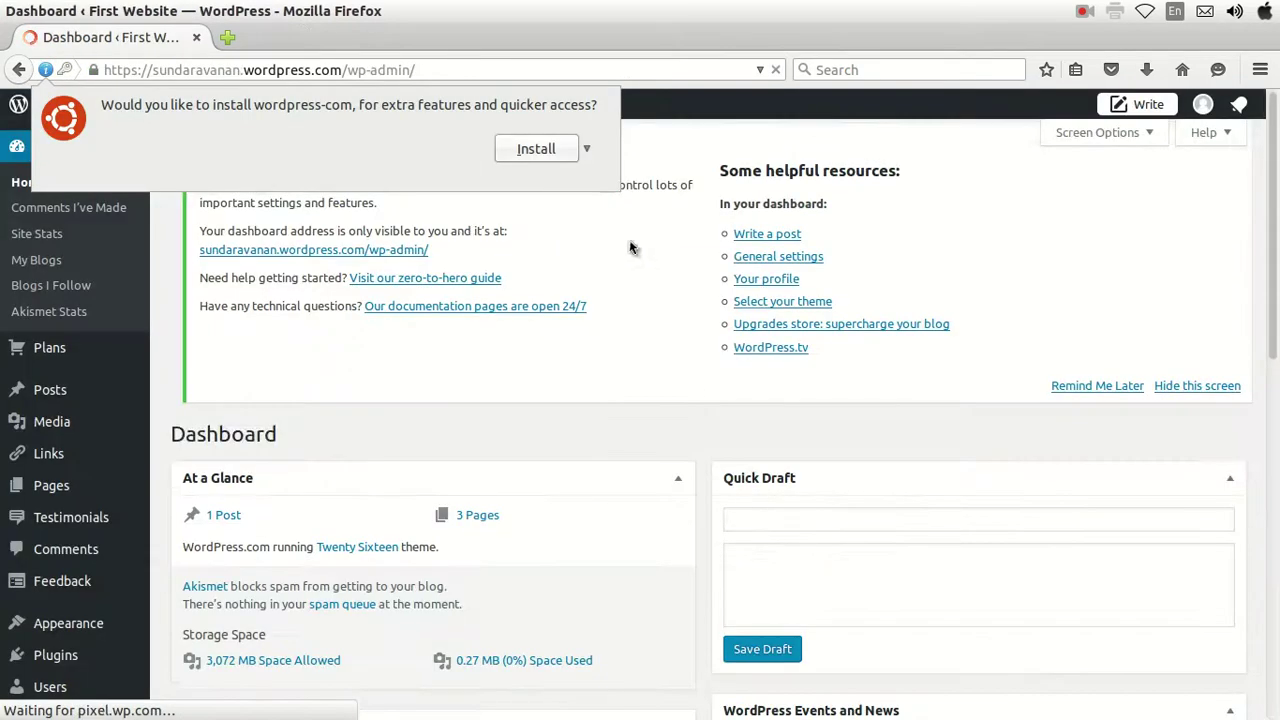
# Dismiss the extension install prompt and open All Pages from the Pages menu.
pyautogui.click(738, 168)
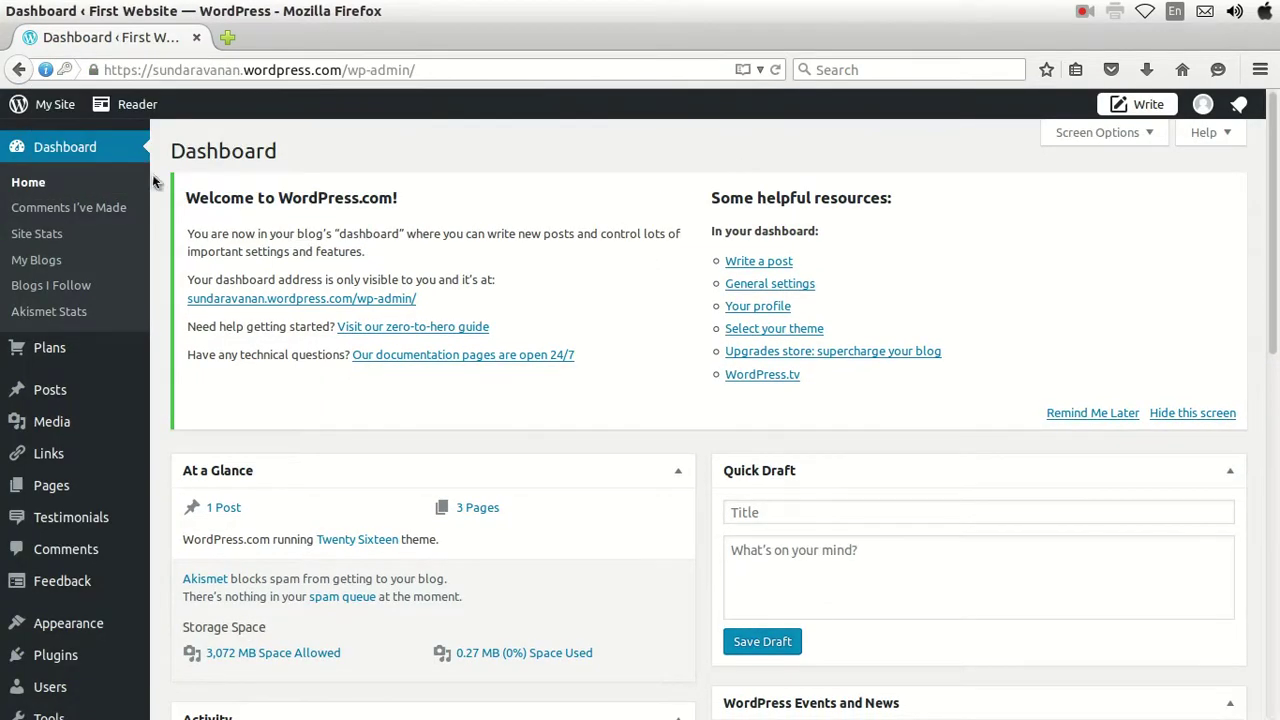
pyautogui.click(62, 552)
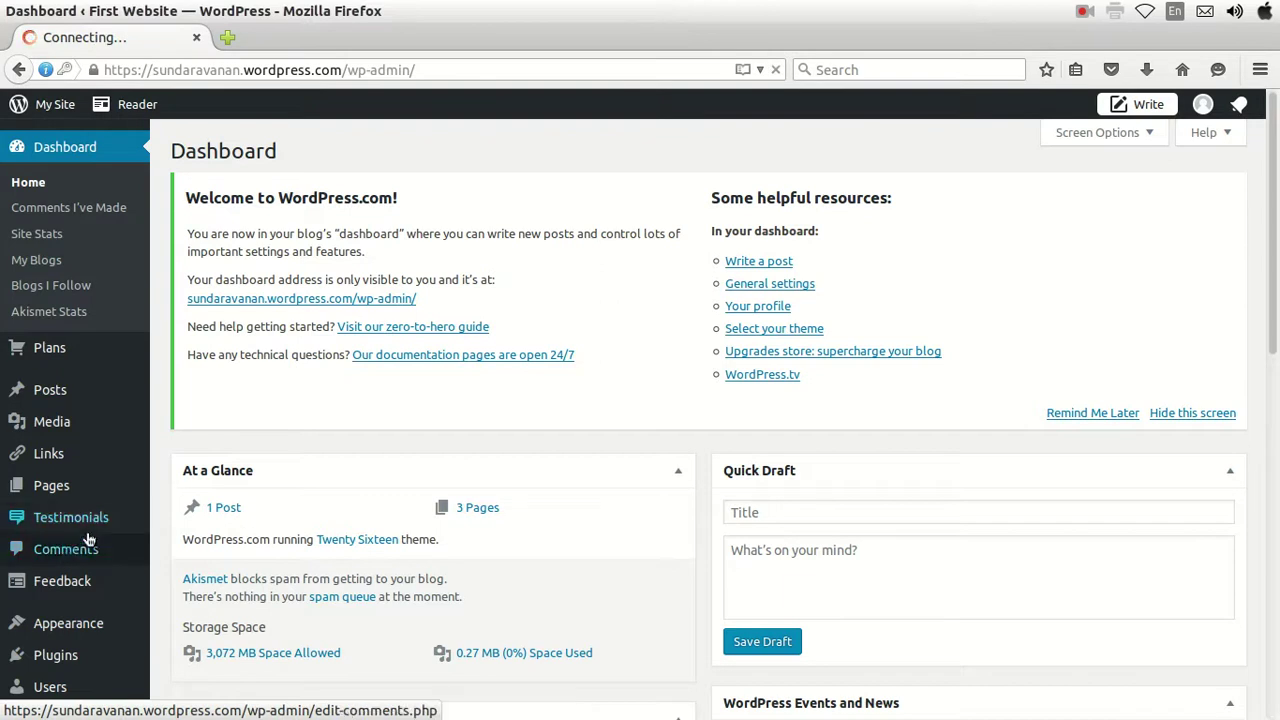
pyautogui.scroll(-2, 194, 506)
pyautogui.moveTo(50, 408)
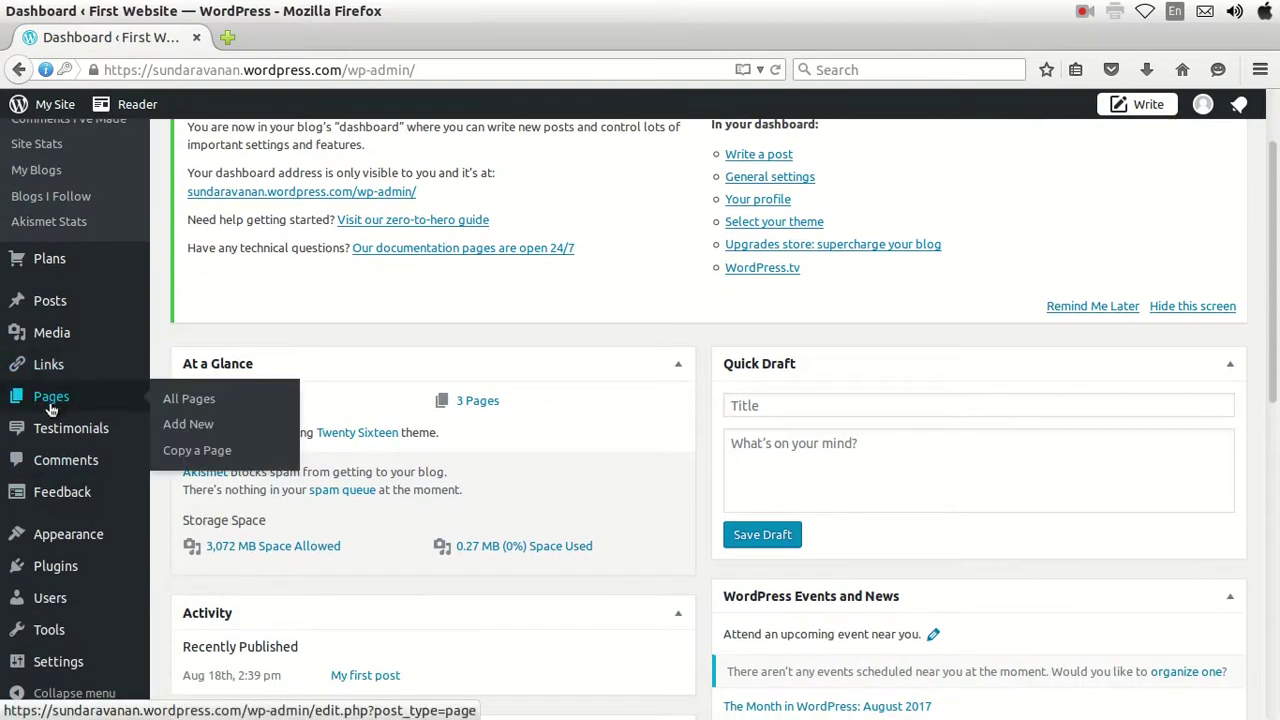
pyautogui.scroll(2, 60, 300)
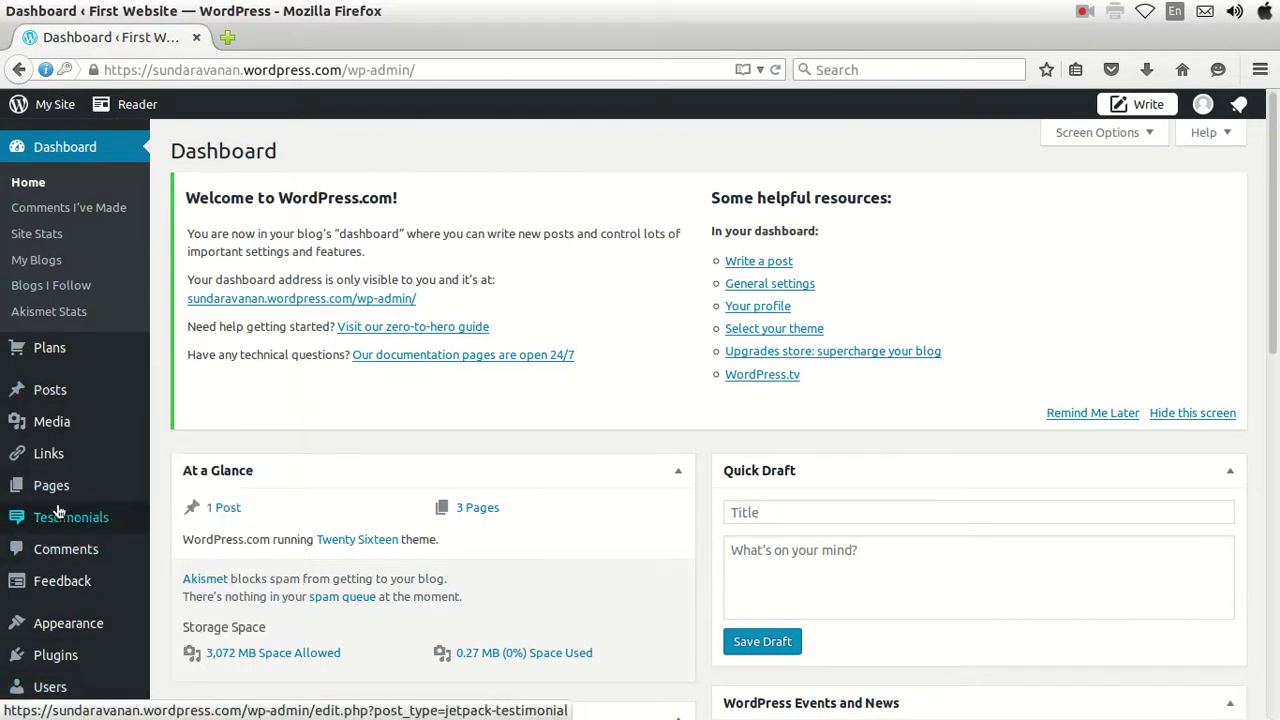
pyautogui.moveTo(60, 492)
pyautogui.click(226, 489)
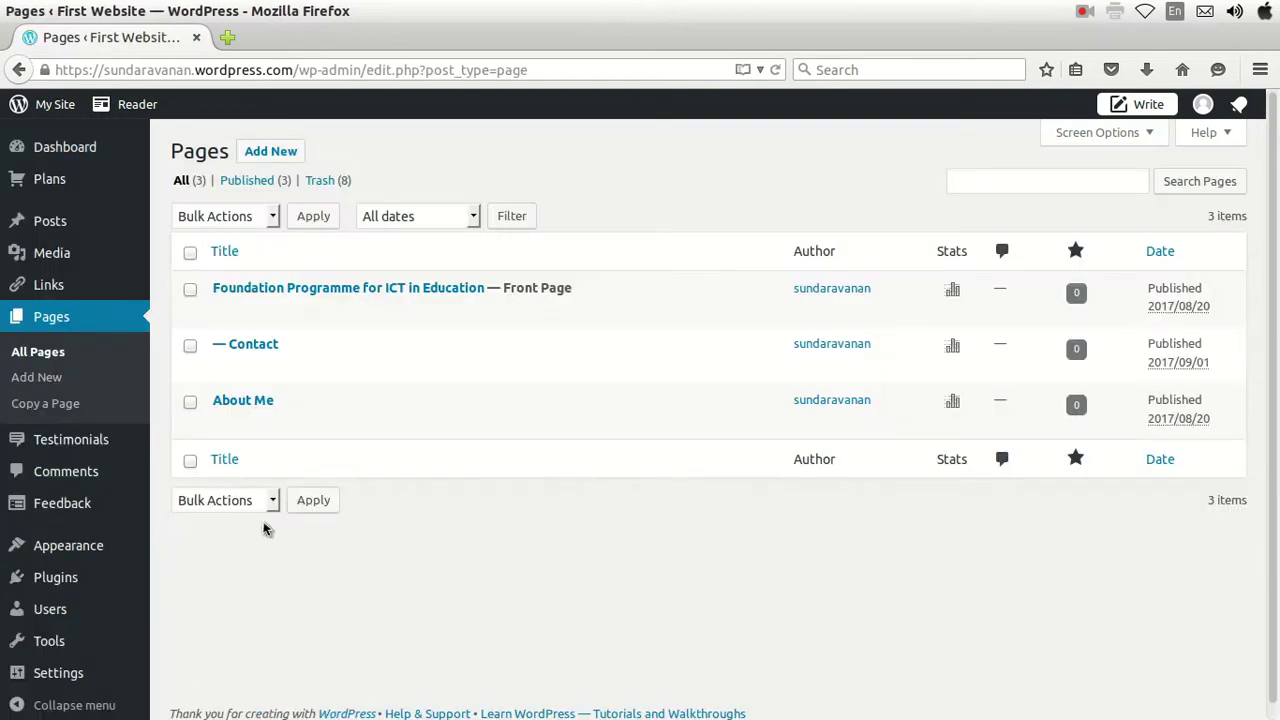
# Open the My Site dashboard link in a new browser tab.
pyautogui.click(402, 290)
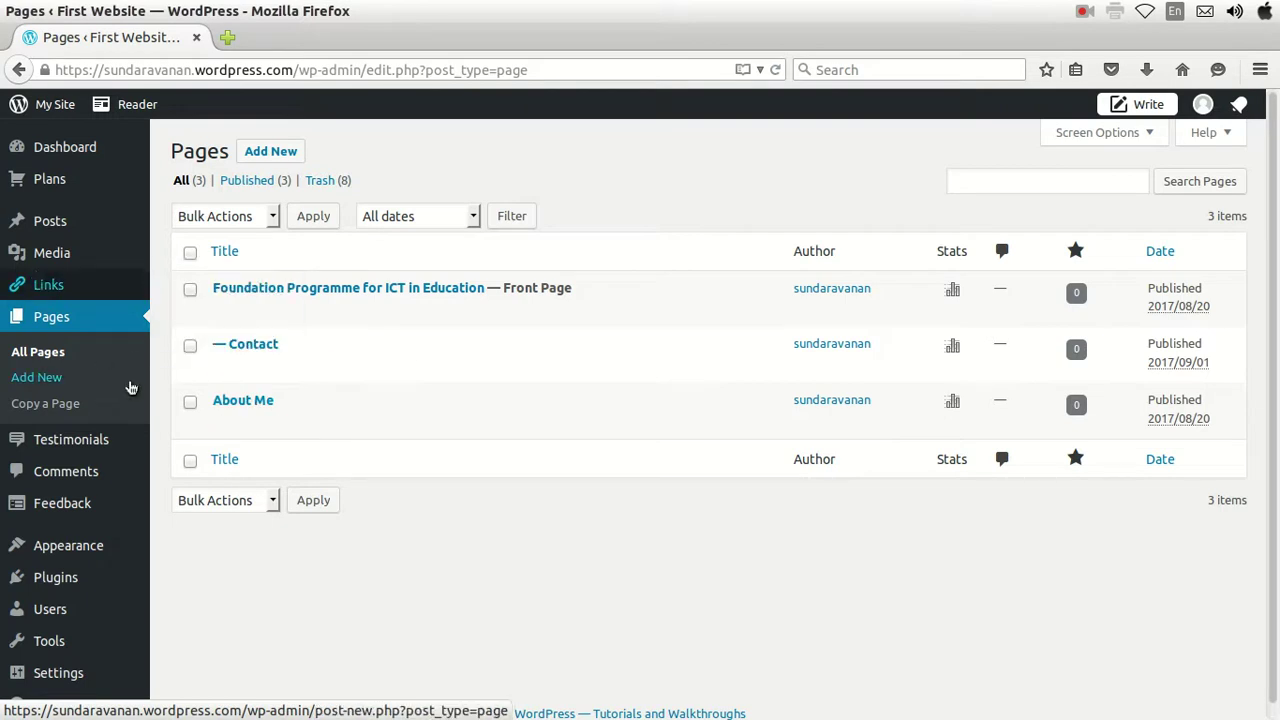
pyautogui.rightClick(43, 107)
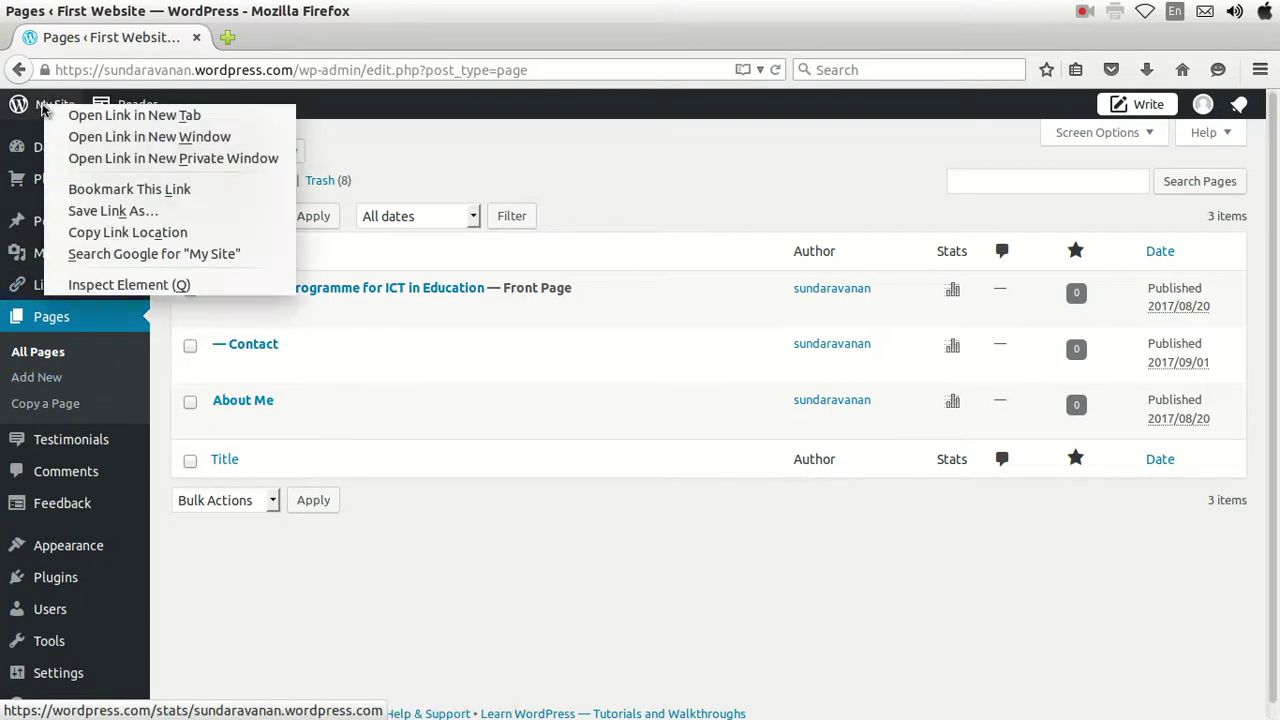
pyautogui.click(92, 116)
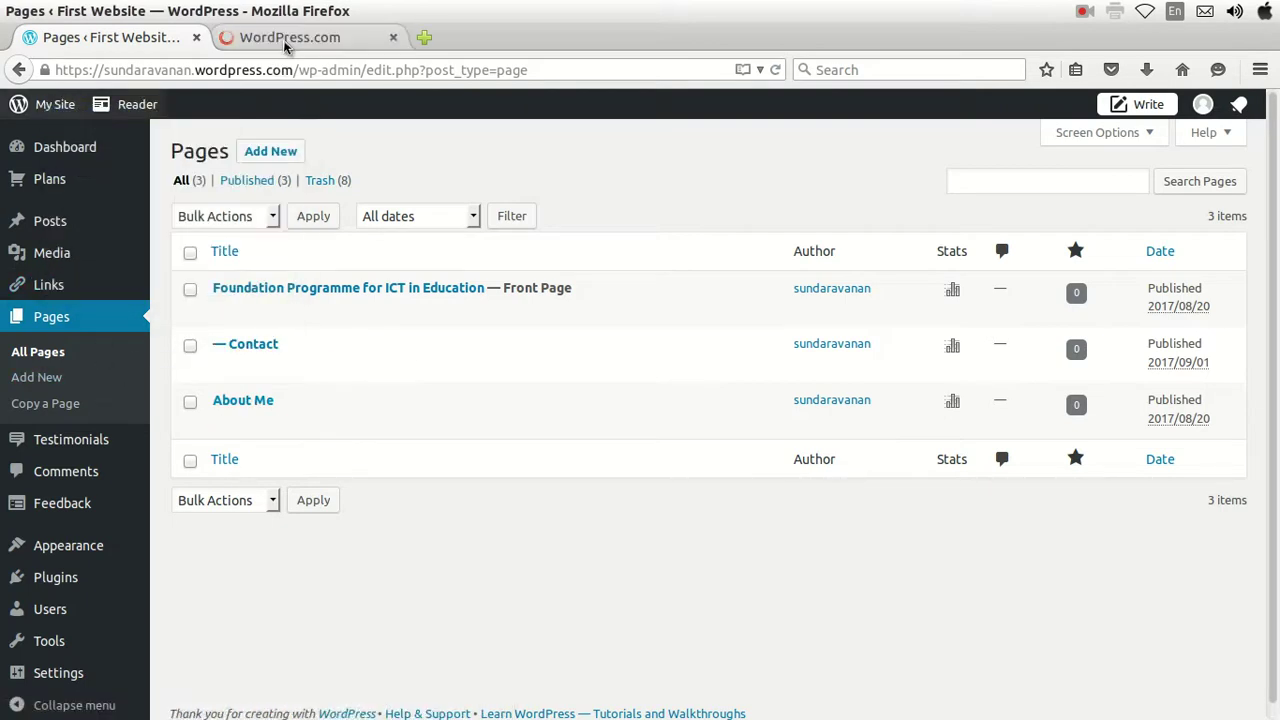
# Open the Foundation Programme page from Site Pages in the new tab, then return to the admin Pages list.
pyautogui.click(287, 40)
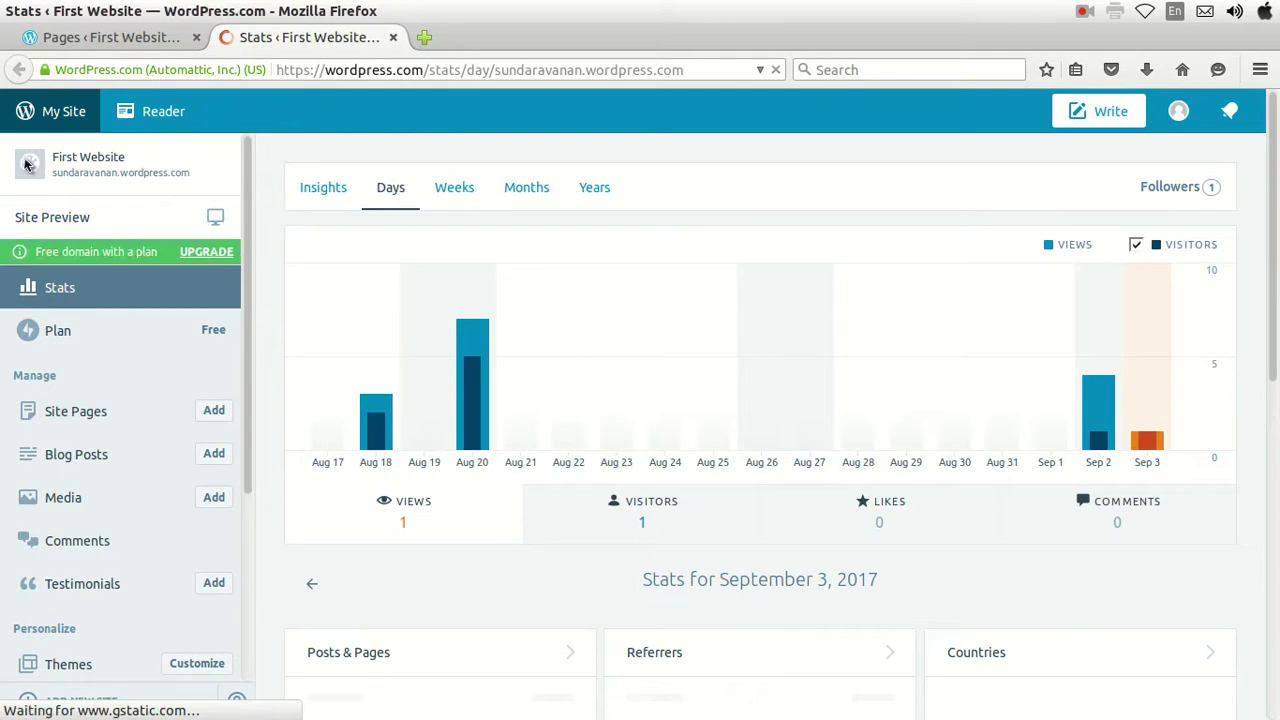
pyautogui.click(75, 418)
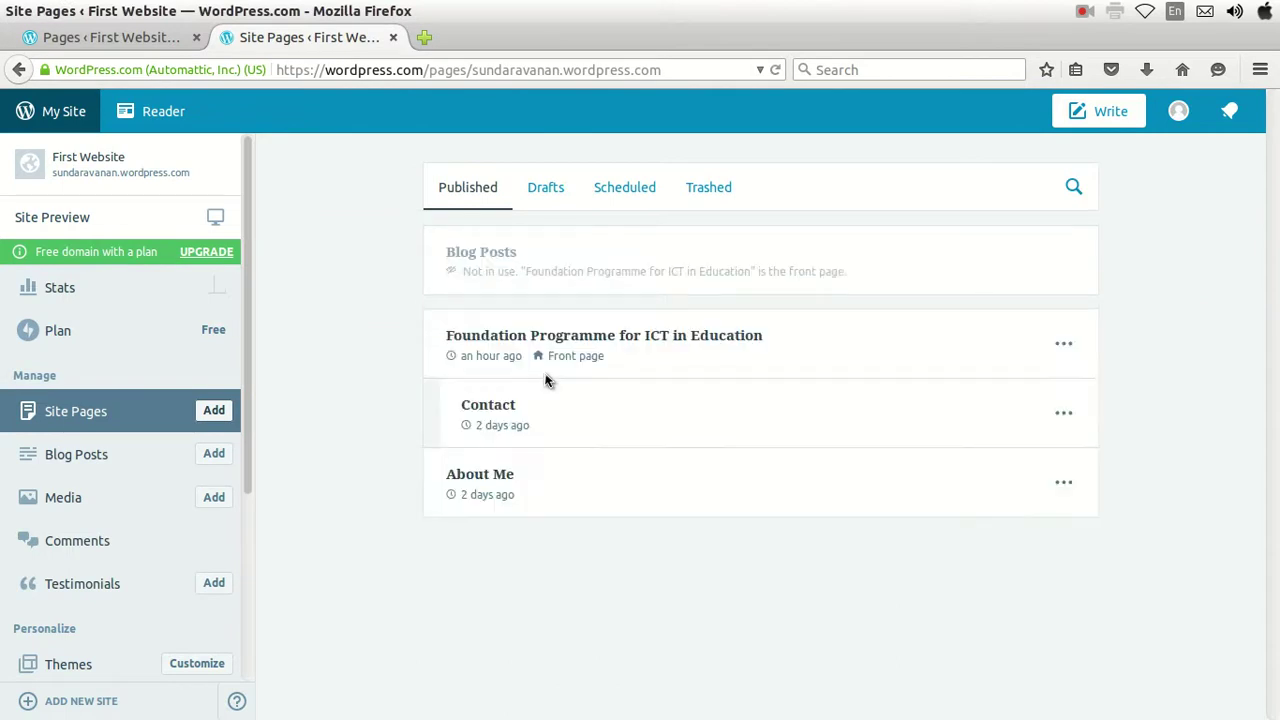
pyautogui.click(535, 337)
pyautogui.click(535, 337)
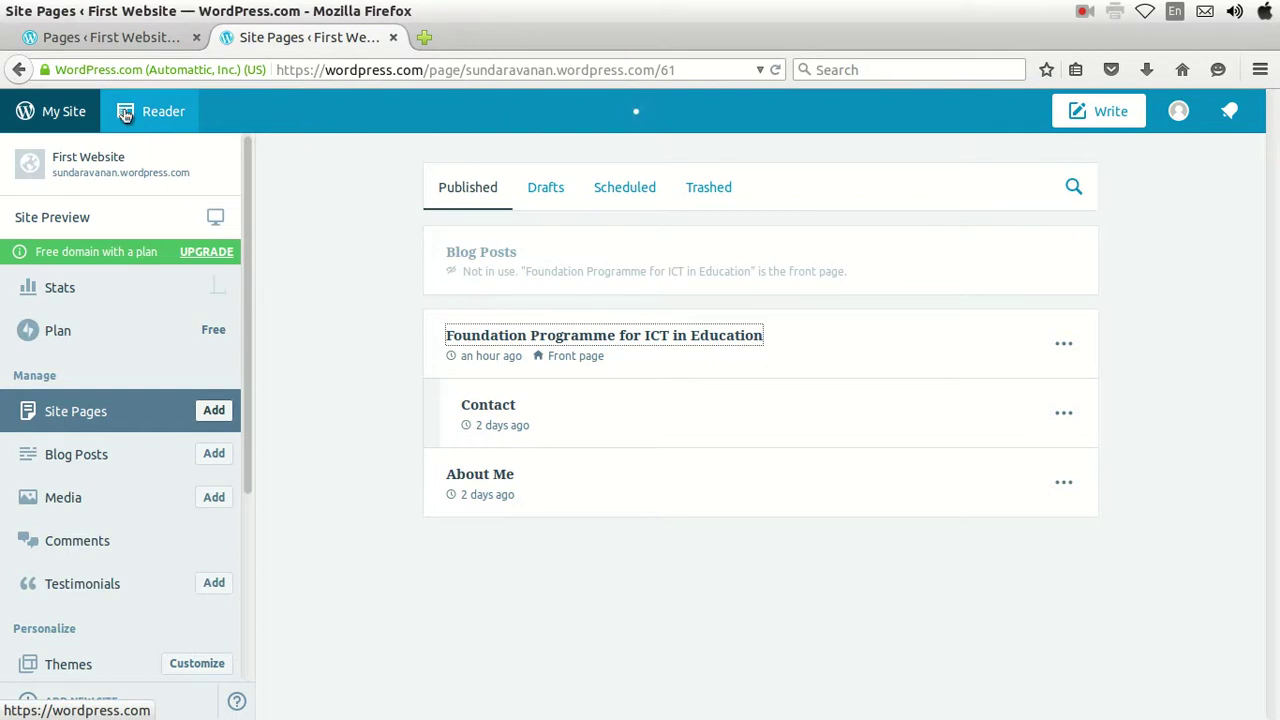
pyautogui.click(100, 40)
pyautogui.scroll(-1, 103, 453)
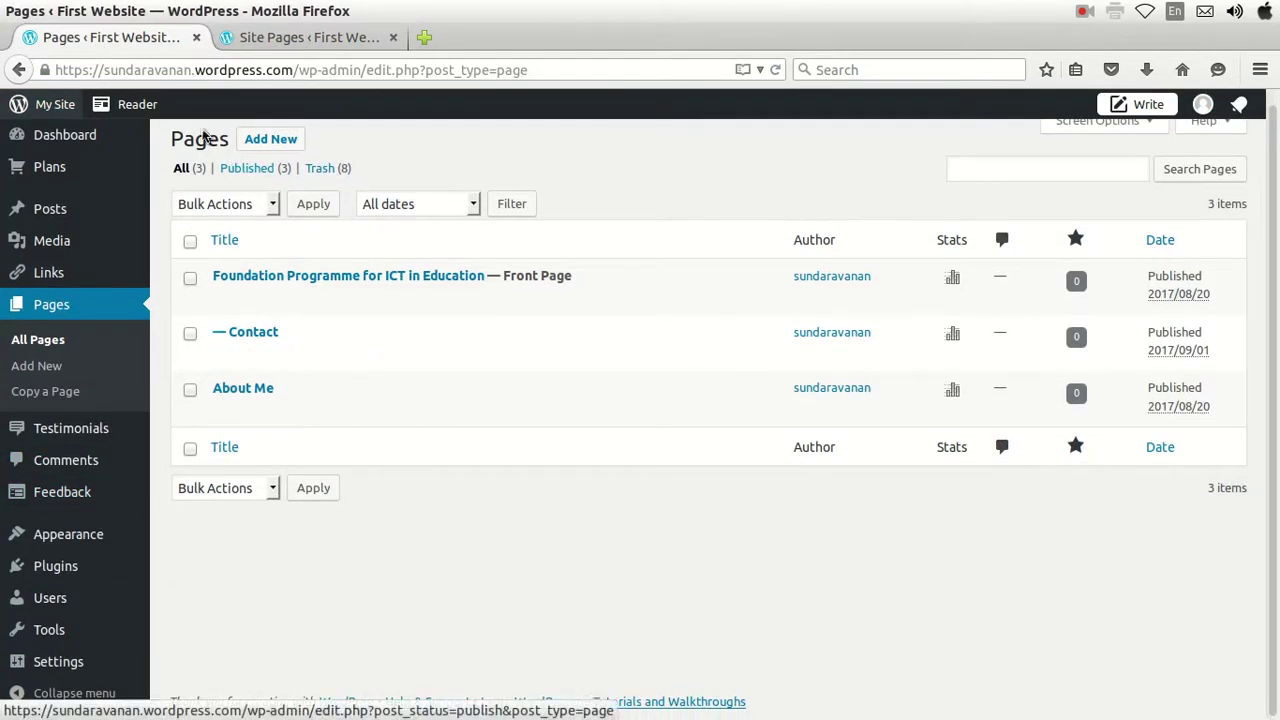
# Switch to the browser tab showing the editor for the Foundation Programme for ICT in Education page.
pyautogui.scroll(1, 450, 418)
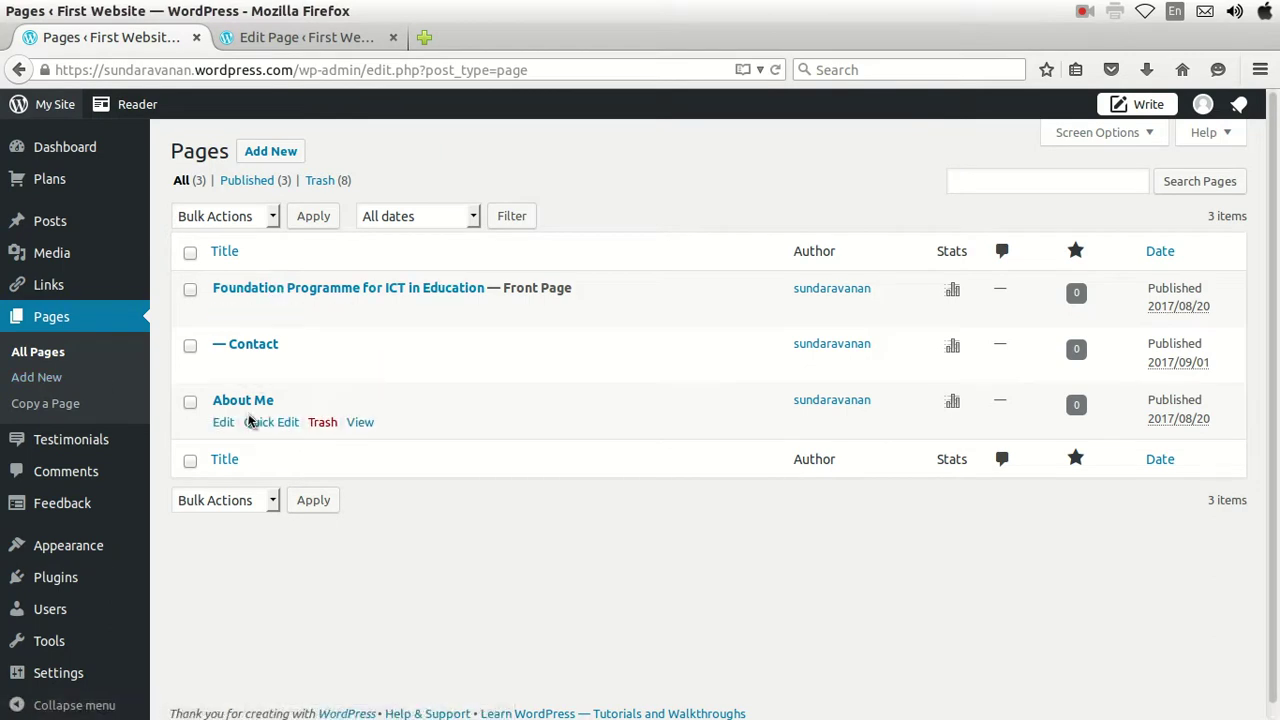
pyautogui.click(340, 37)
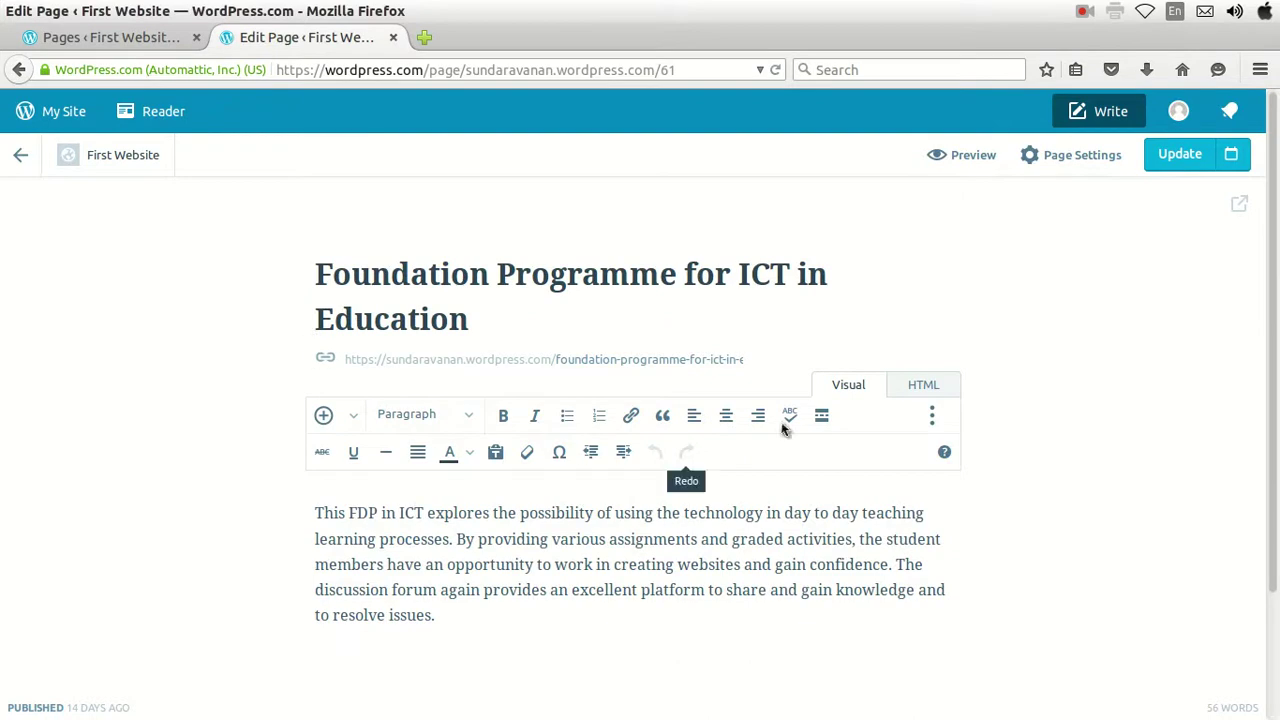
# Preview the page in the Desktop device layout.
pyautogui.click(957, 157)
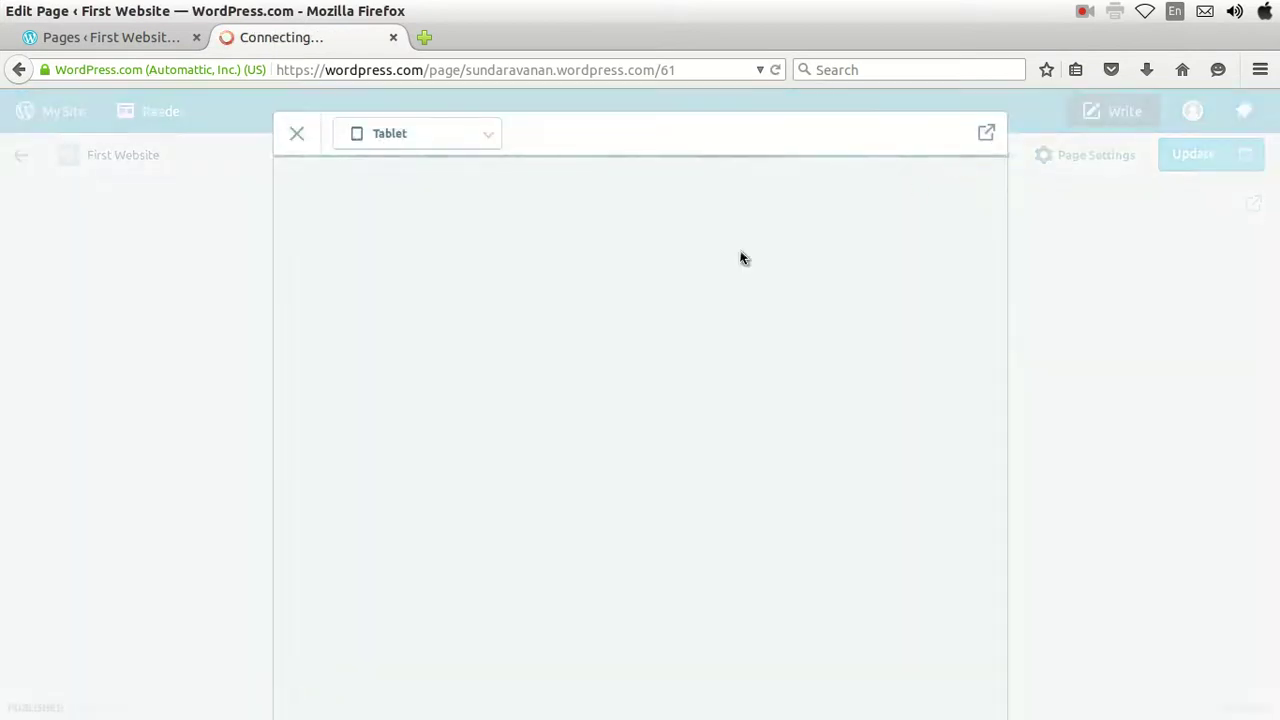
pyautogui.click(493, 136)
pyautogui.click(466, 140)
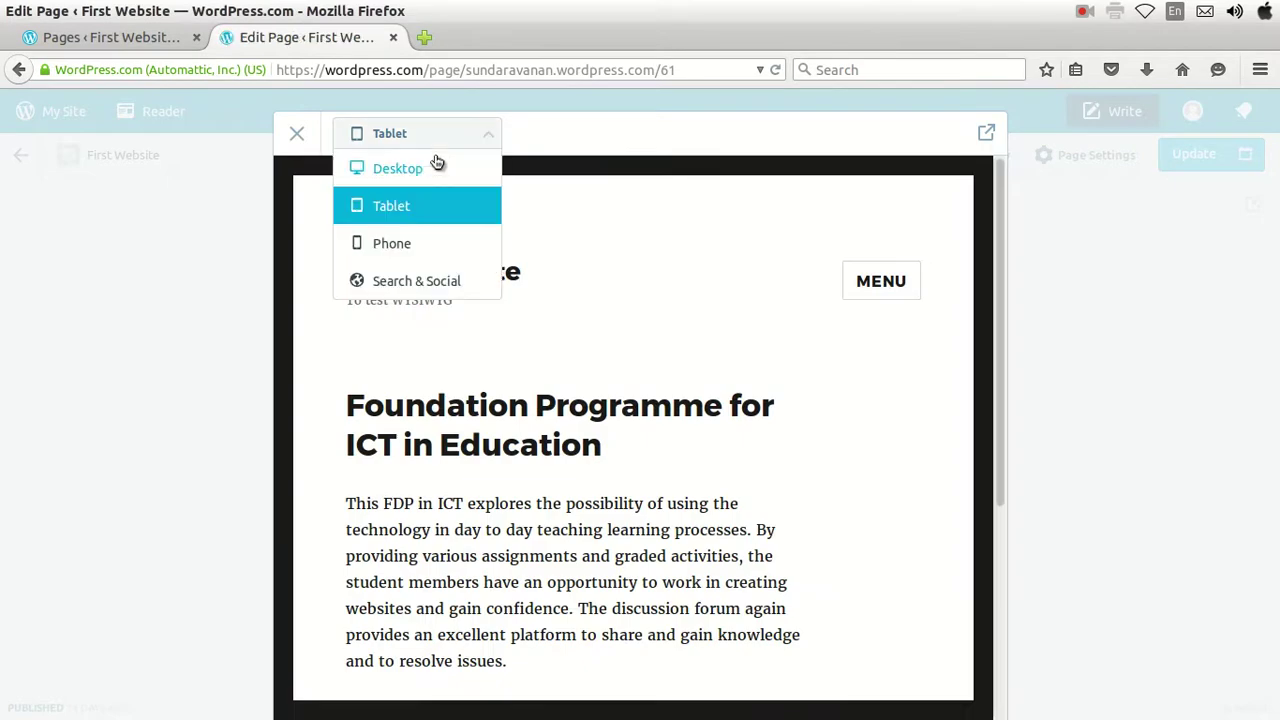
pyautogui.click(433, 170)
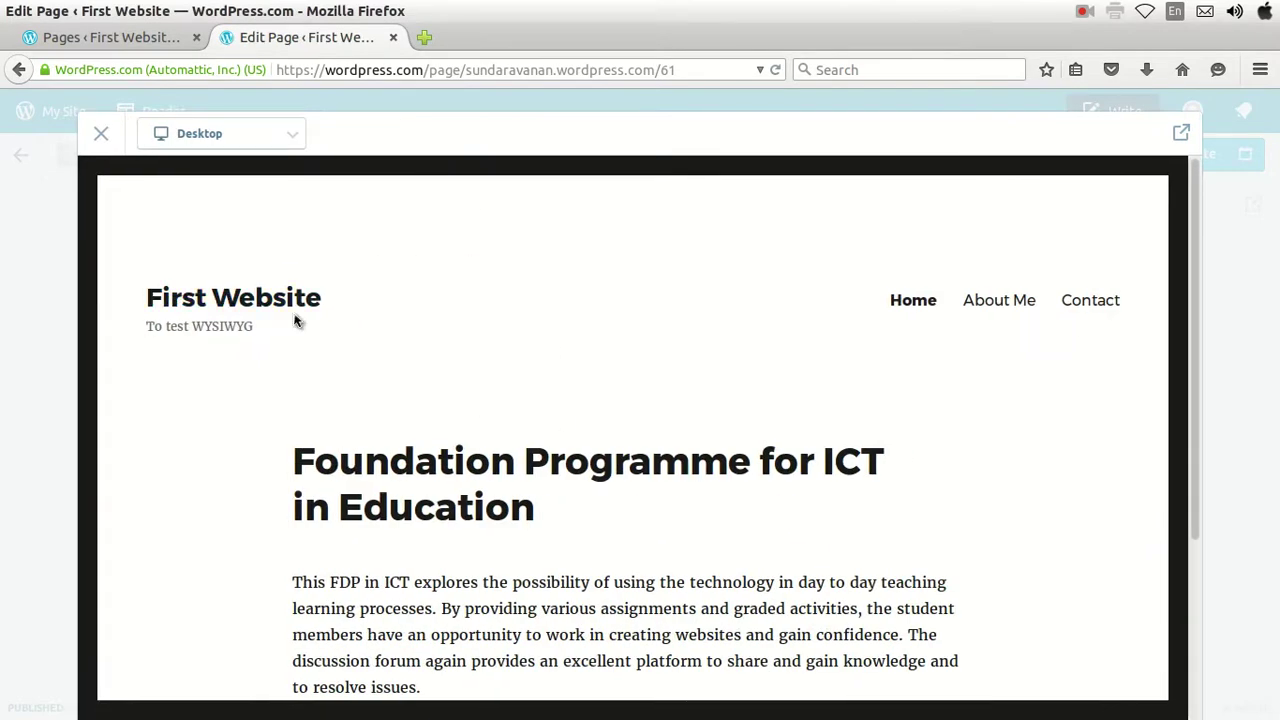
pyautogui.scroll(-2, 331, 397)
pyautogui.scroll(2, 860, 356)
# Check the About Me, Contact and Home pages in the preview, then return to the admin Pages list.
pyautogui.click(997, 308)
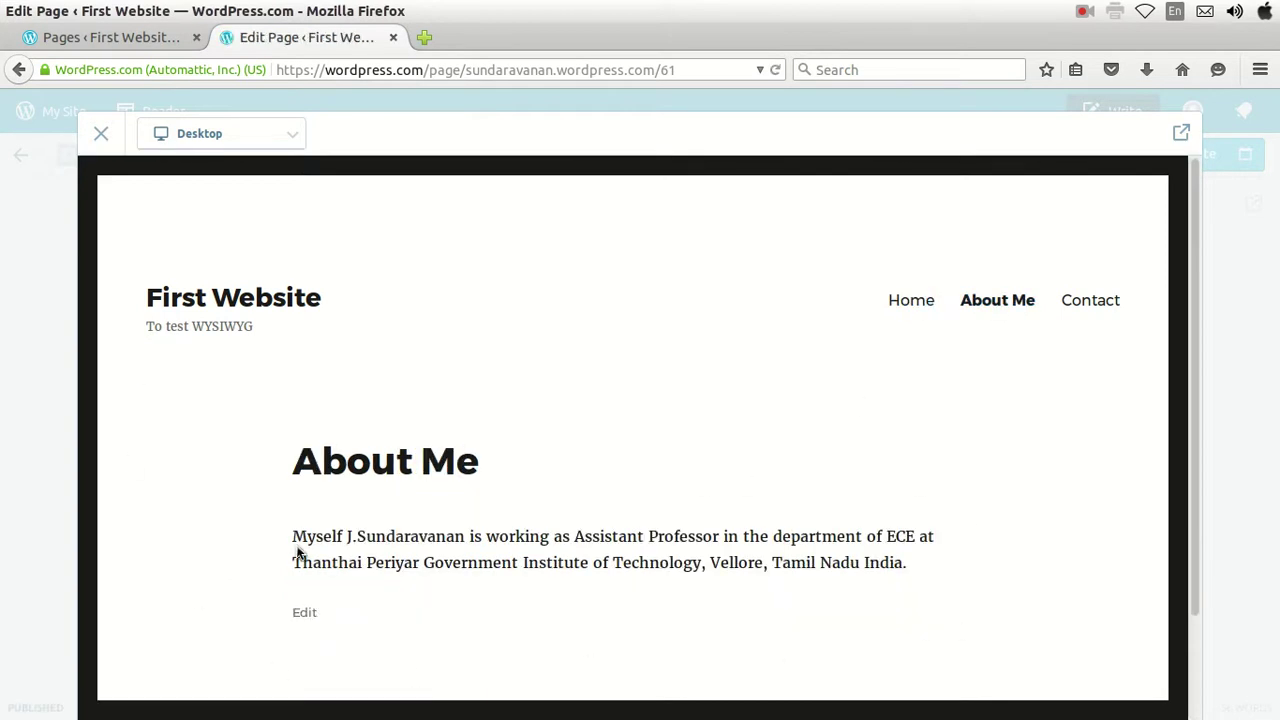
pyautogui.click(1093, 308)
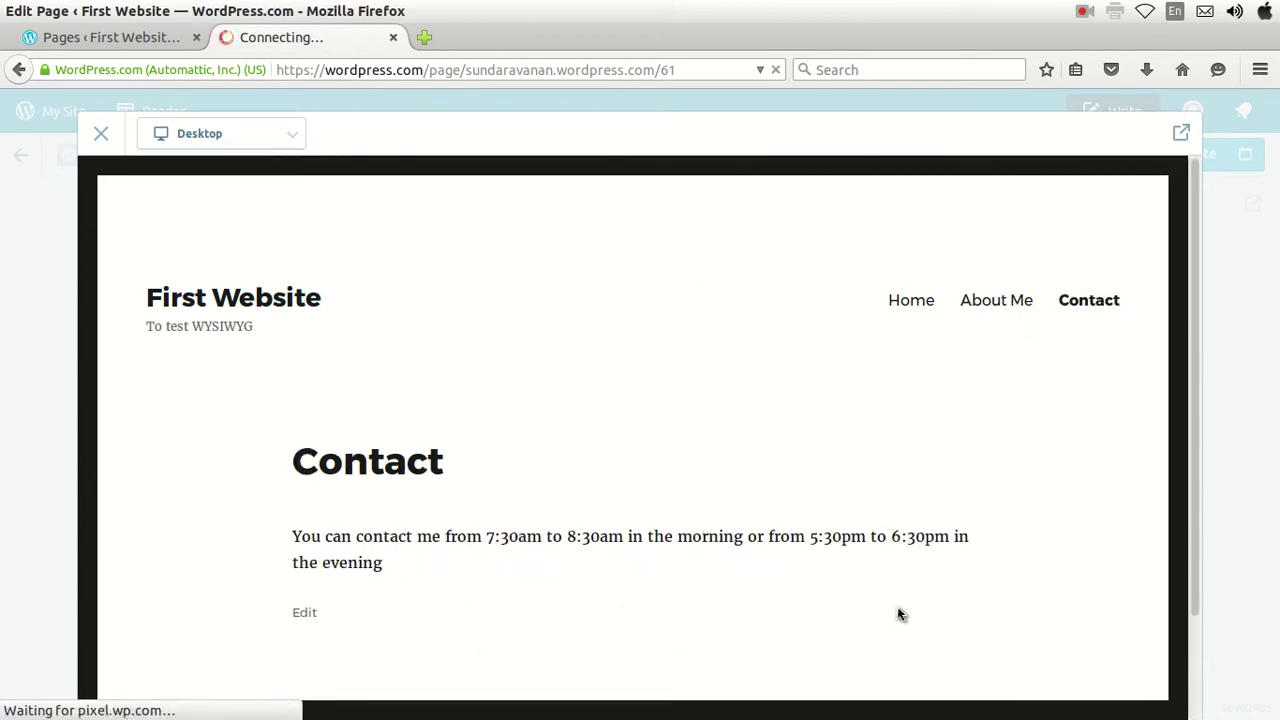
pyautogui.scroll(-2, 571, 531)
pyautogui.scroll(2, 583, 546)
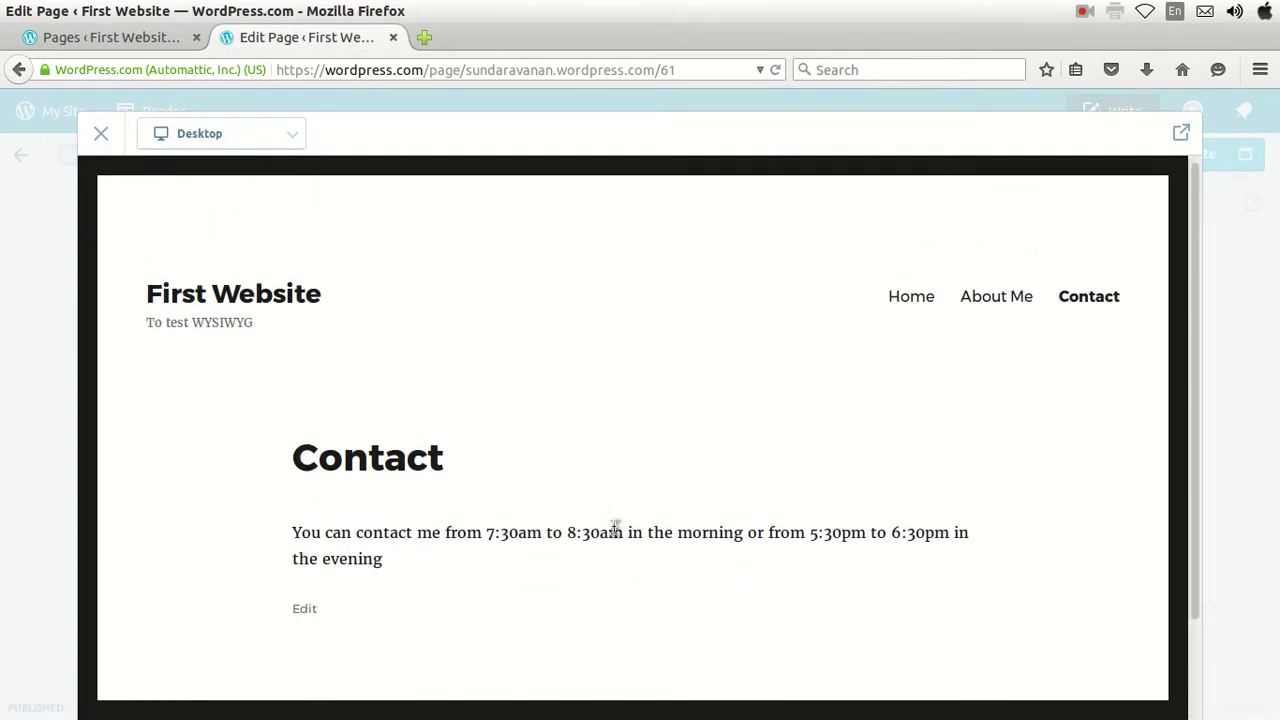
pyautogui.click(912, 302)
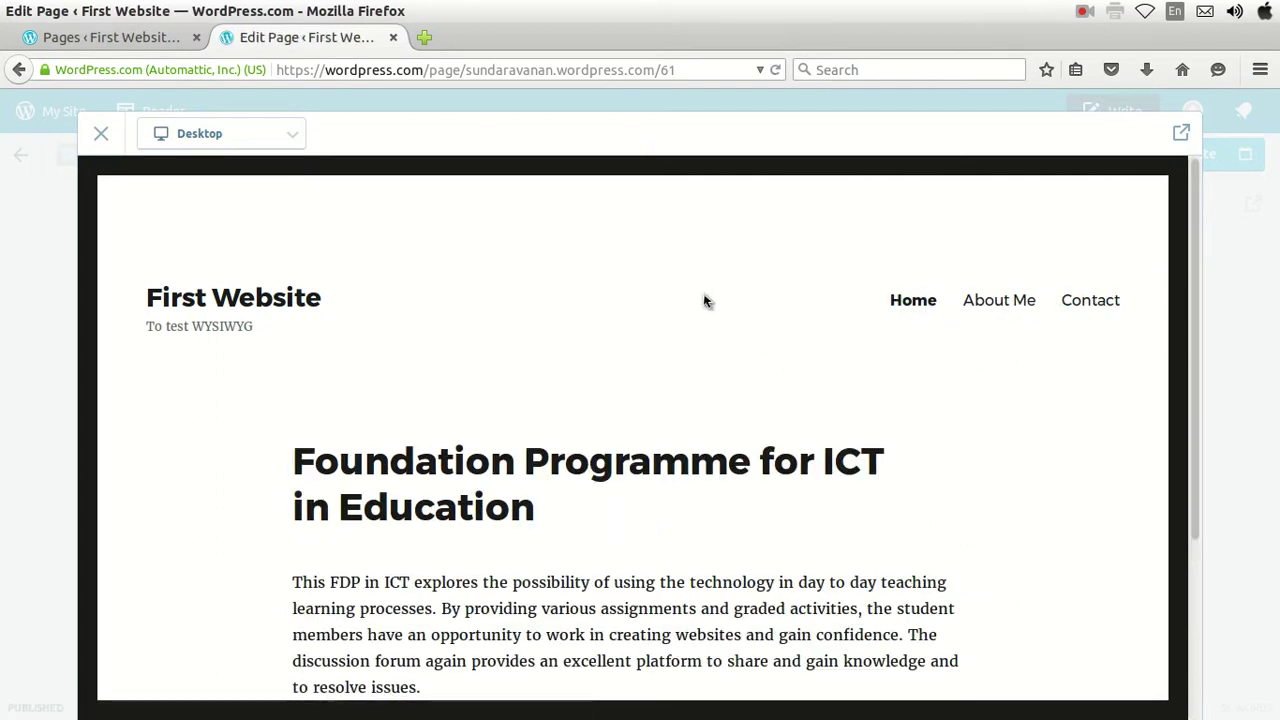
pyautogui.click(100, 135)
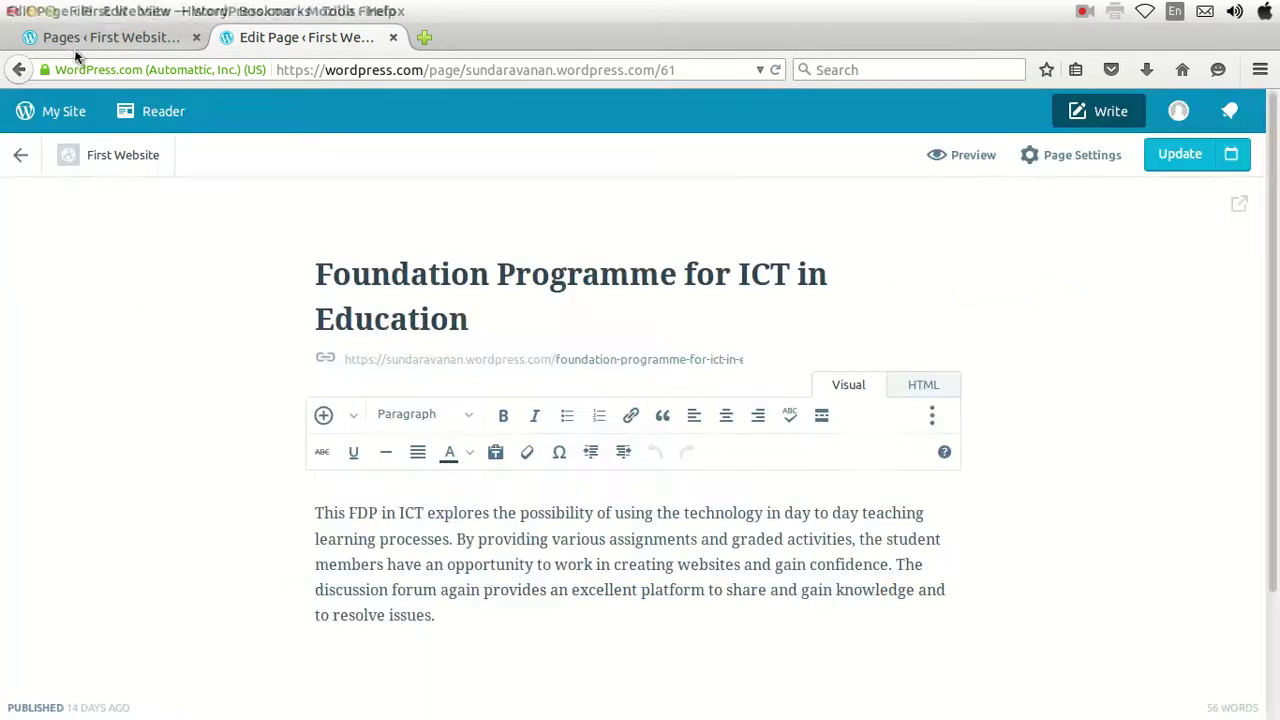
pyautogui.click(81, 38)
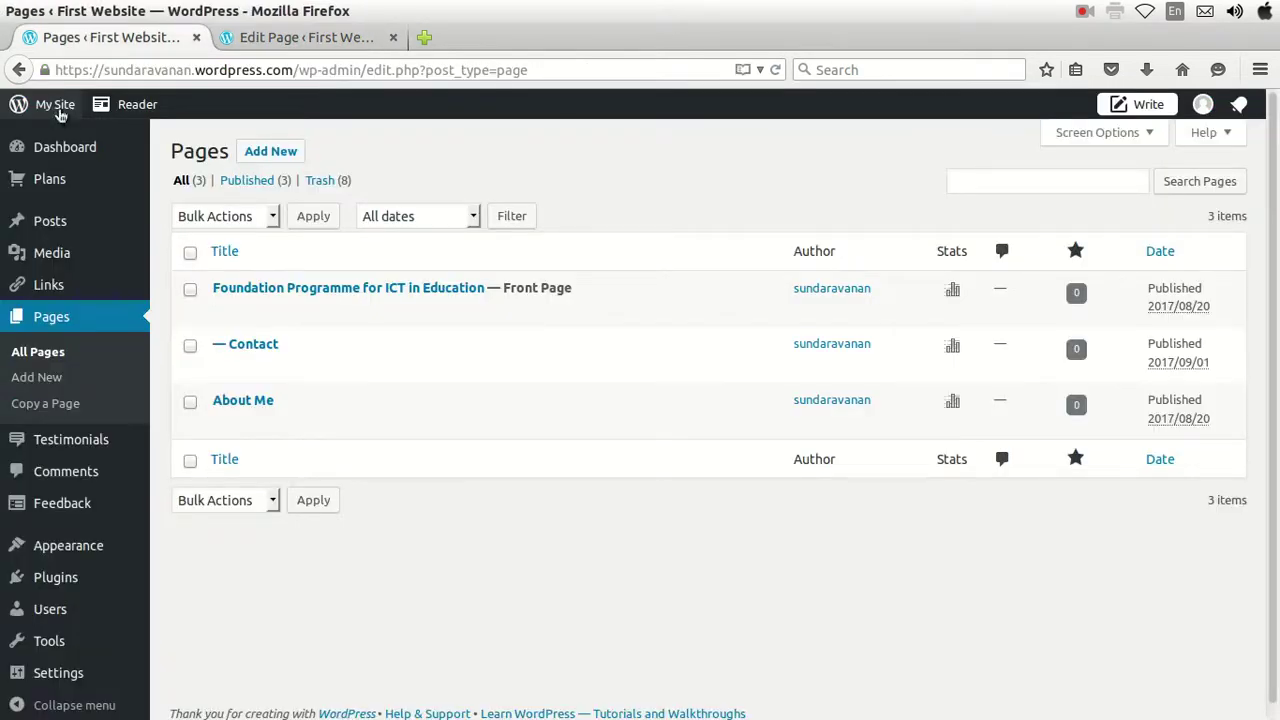
# Add a new page titled 'Test Page creation' and move into its body to write content.
pyautogui.click(42, 379)
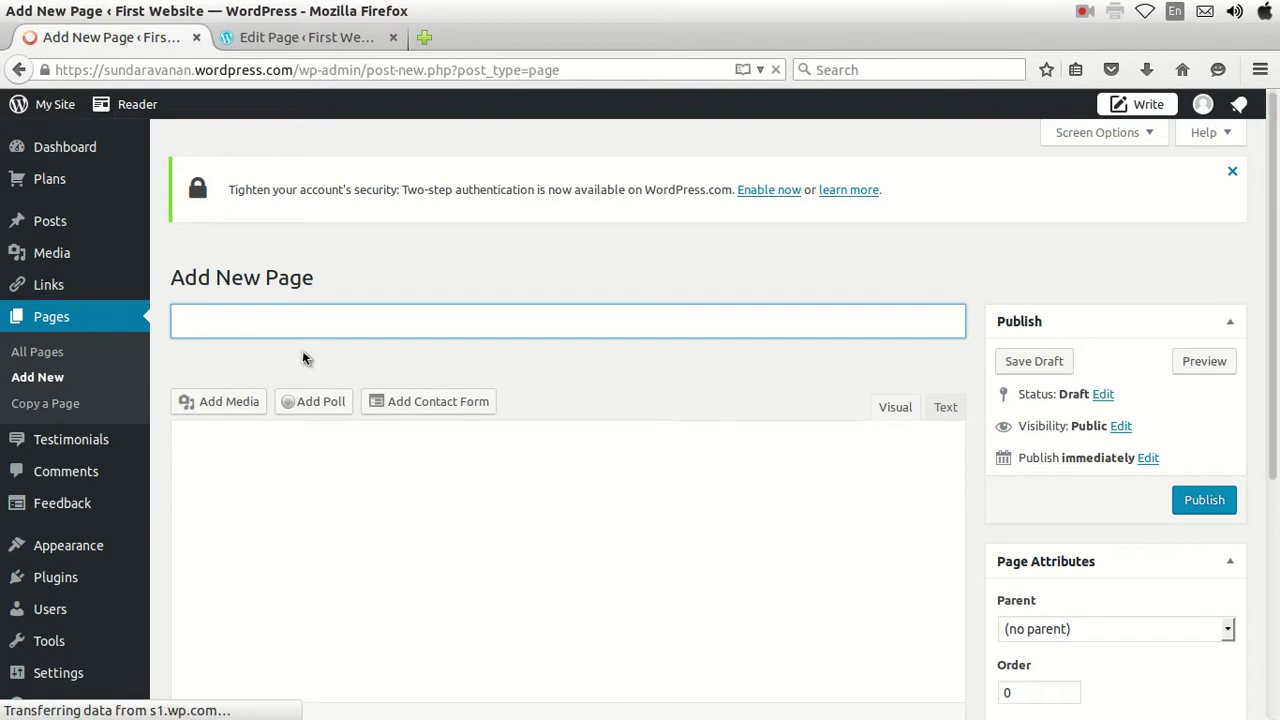
pyautogui.write('Test P')
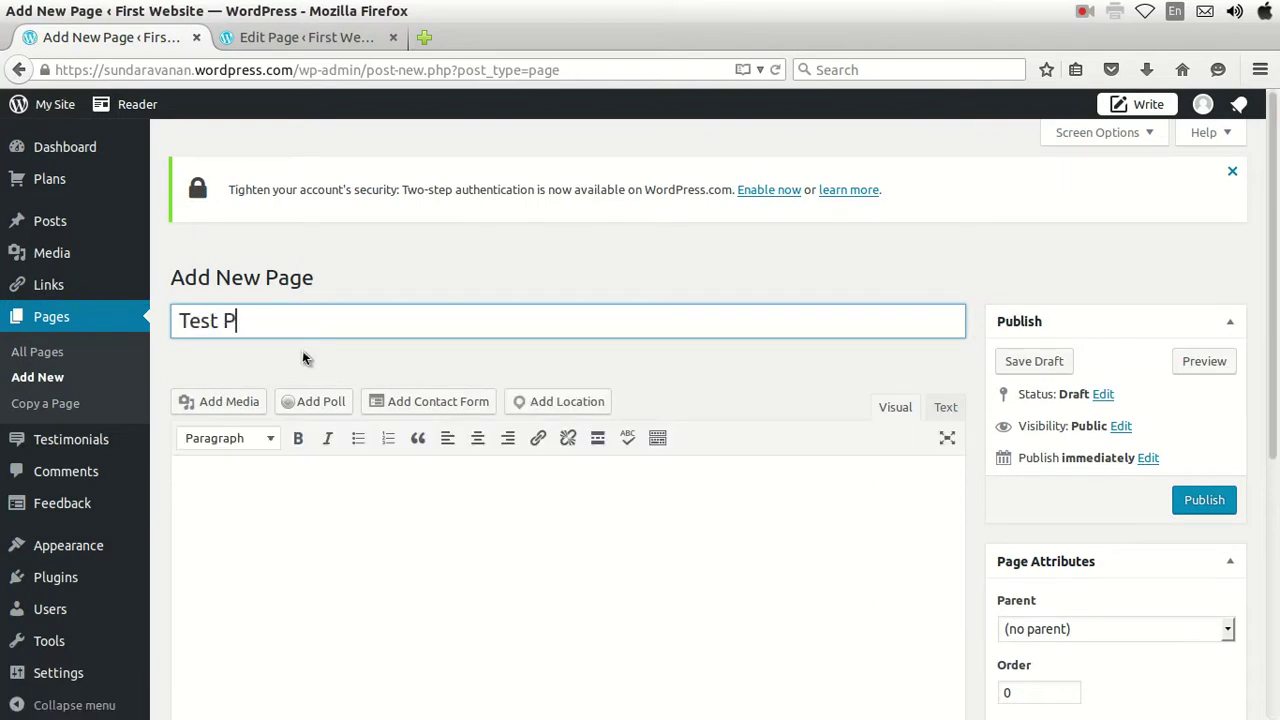
pyautogui.write('age creation')
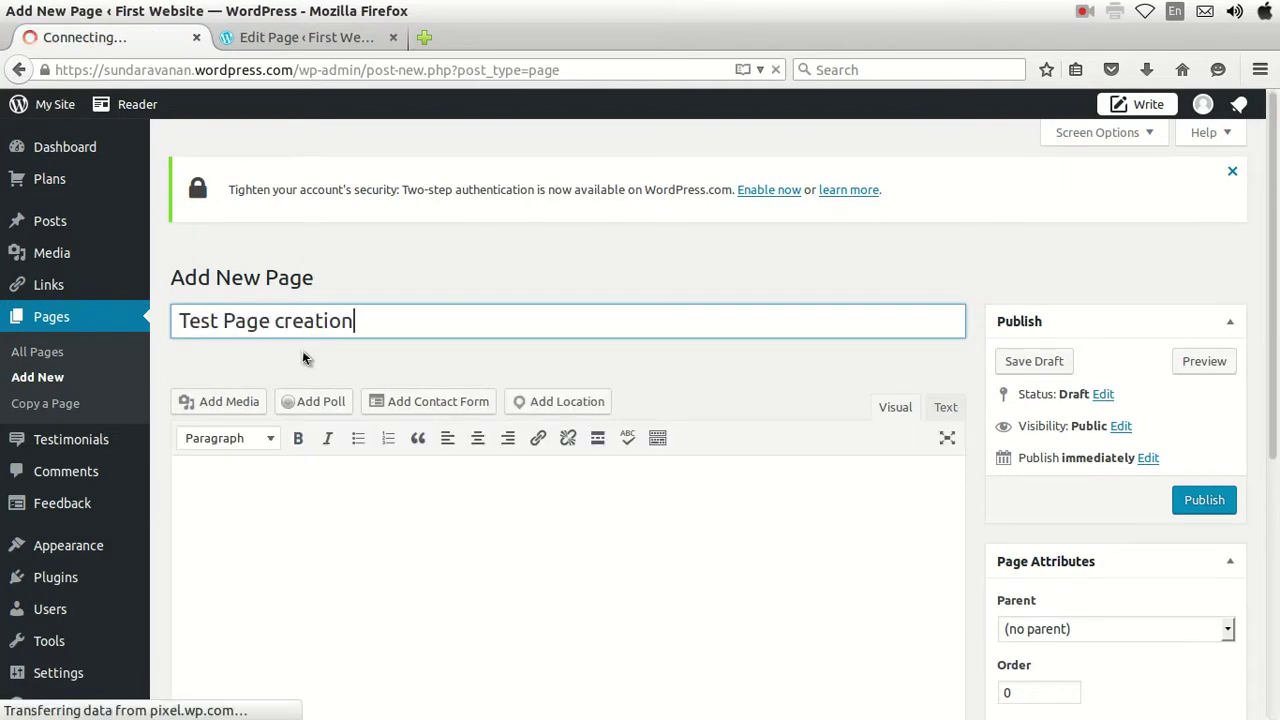
pyautogui.click(296, 516)
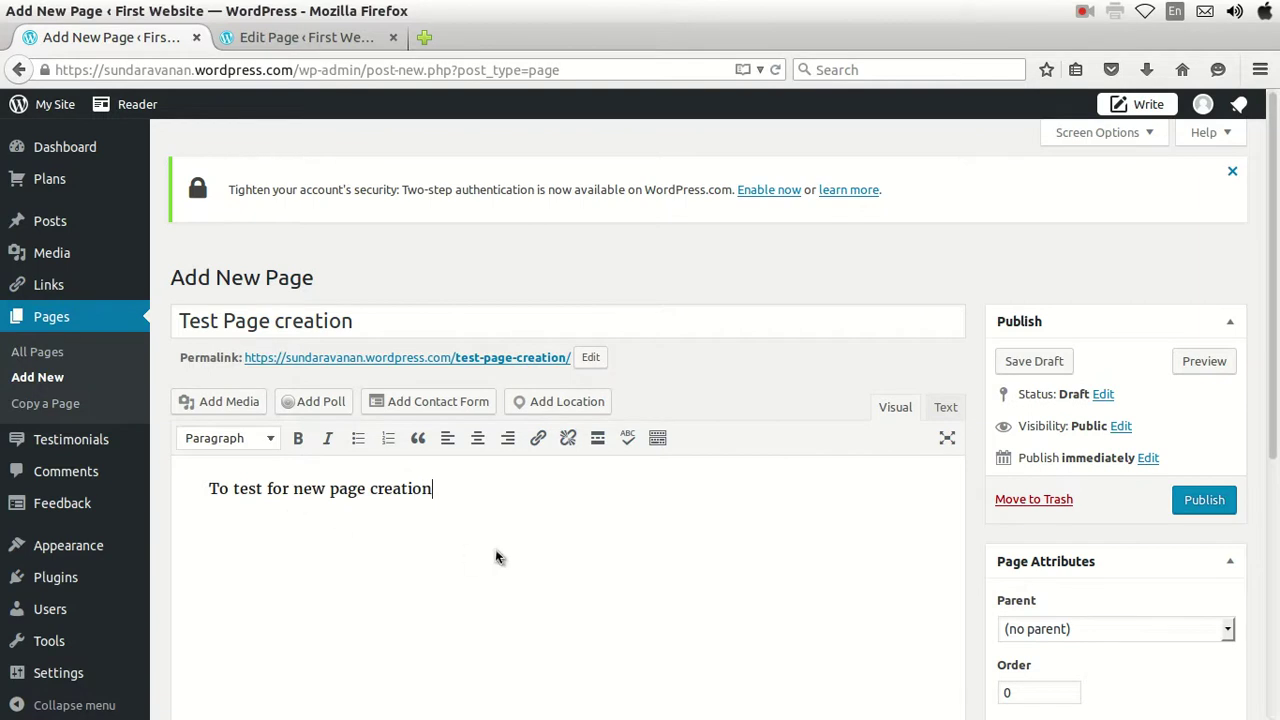
# Set the page's Parent to Foundation Programme for ICT in Education, keep Order 0, and publish it.
pyautogui.scroll(-1, 468, 555)
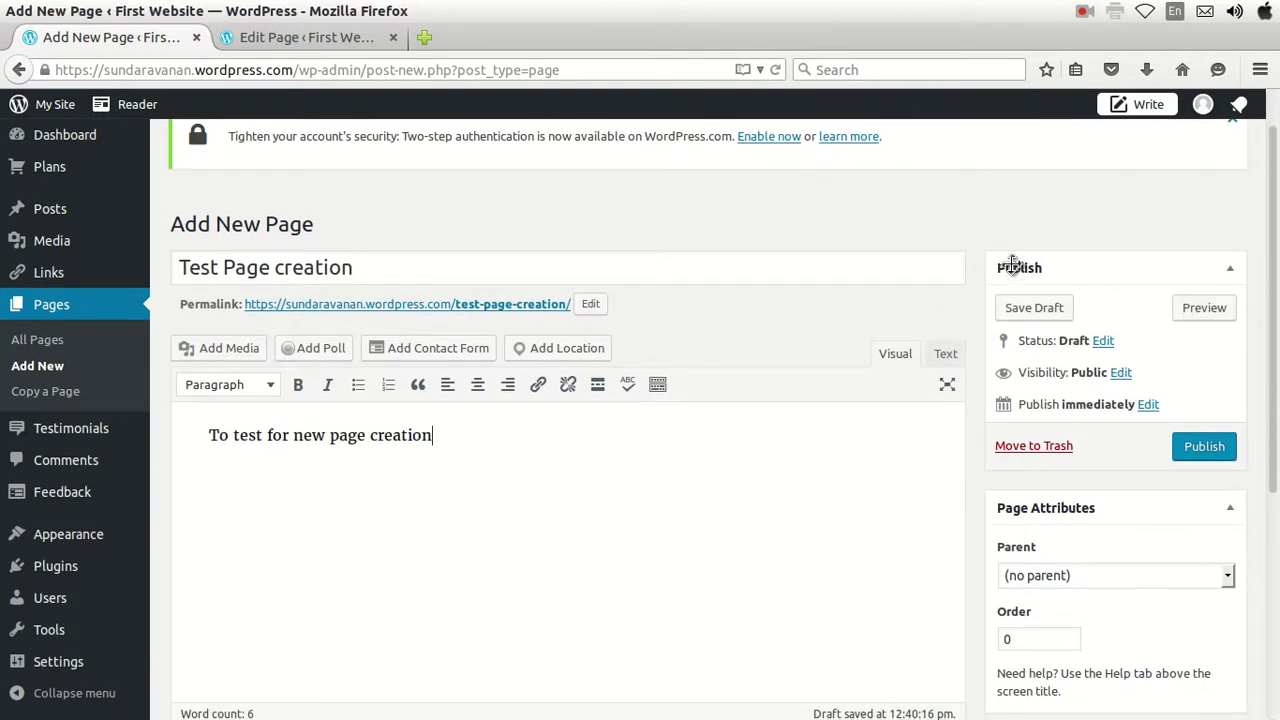
pyautogui.scroll(-2, 1205, 480)
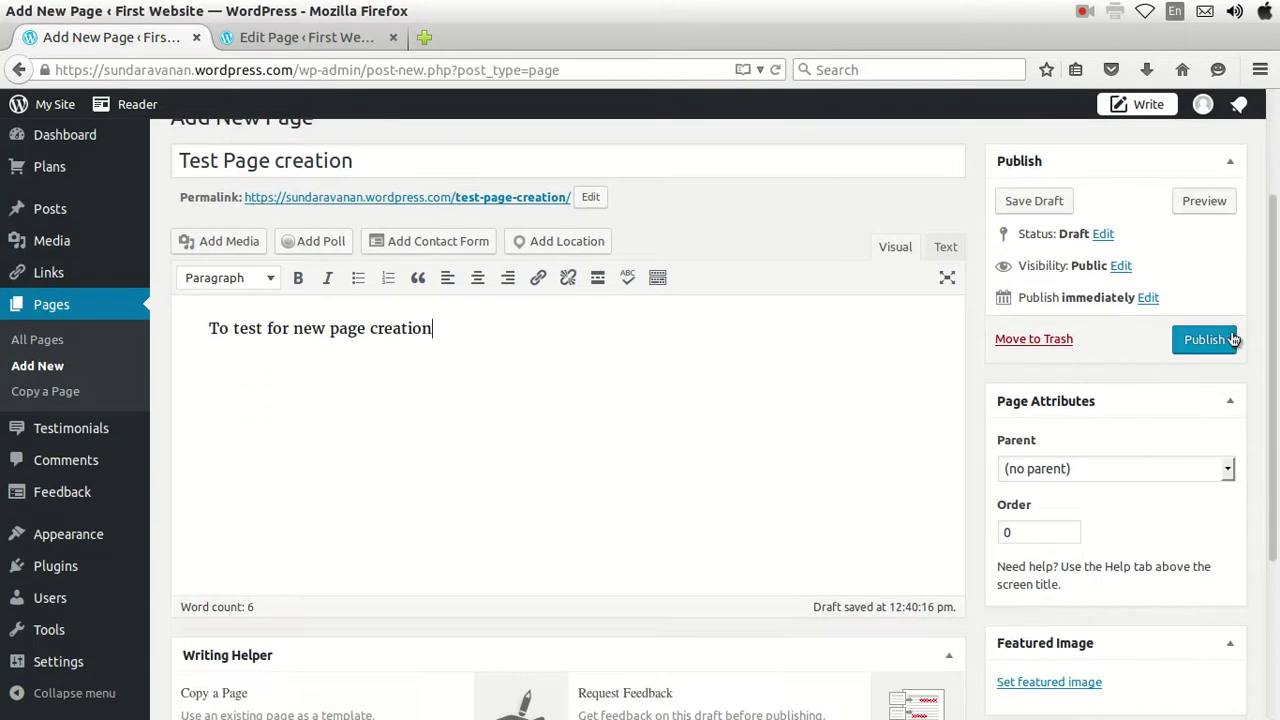
pyautogui.scroll(-2, 1120, 449)
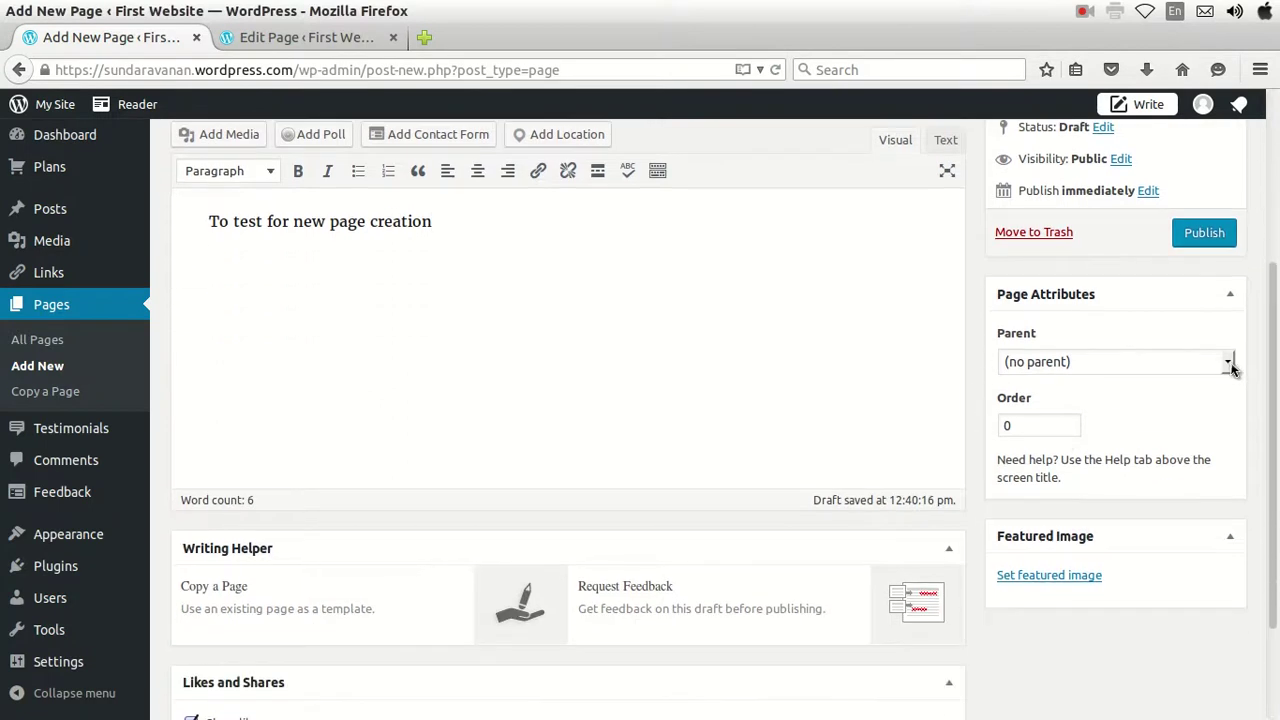
pyautogui.click(1229, 364)
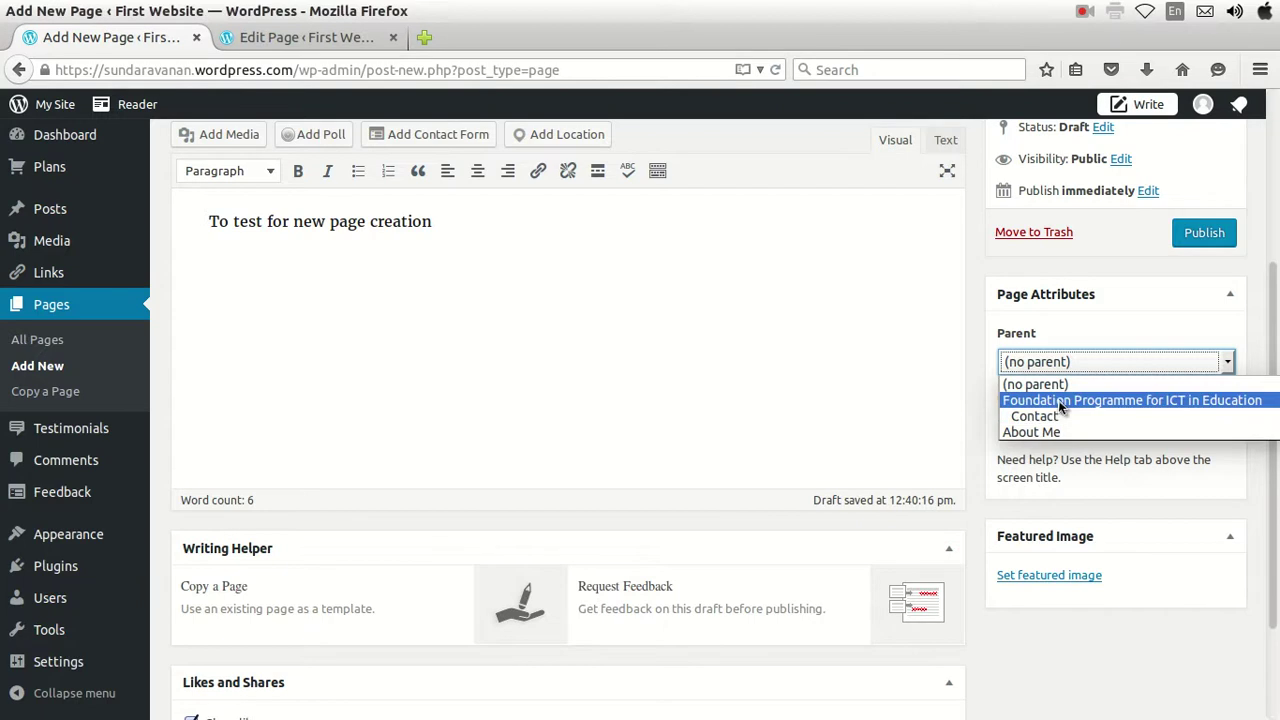
pyautogui.click(1061, 402)
pyautogui.scroll(-1, 1010, 510)
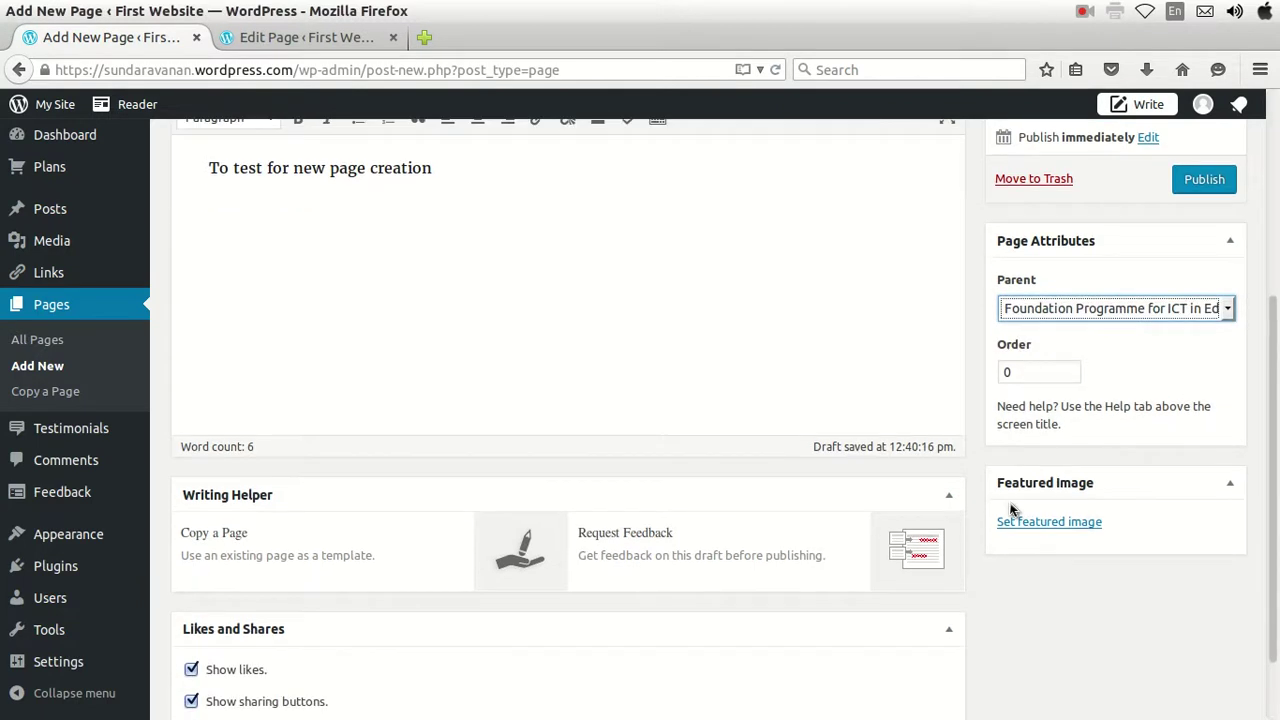
pyautogui.doubleClick(1020, 371)
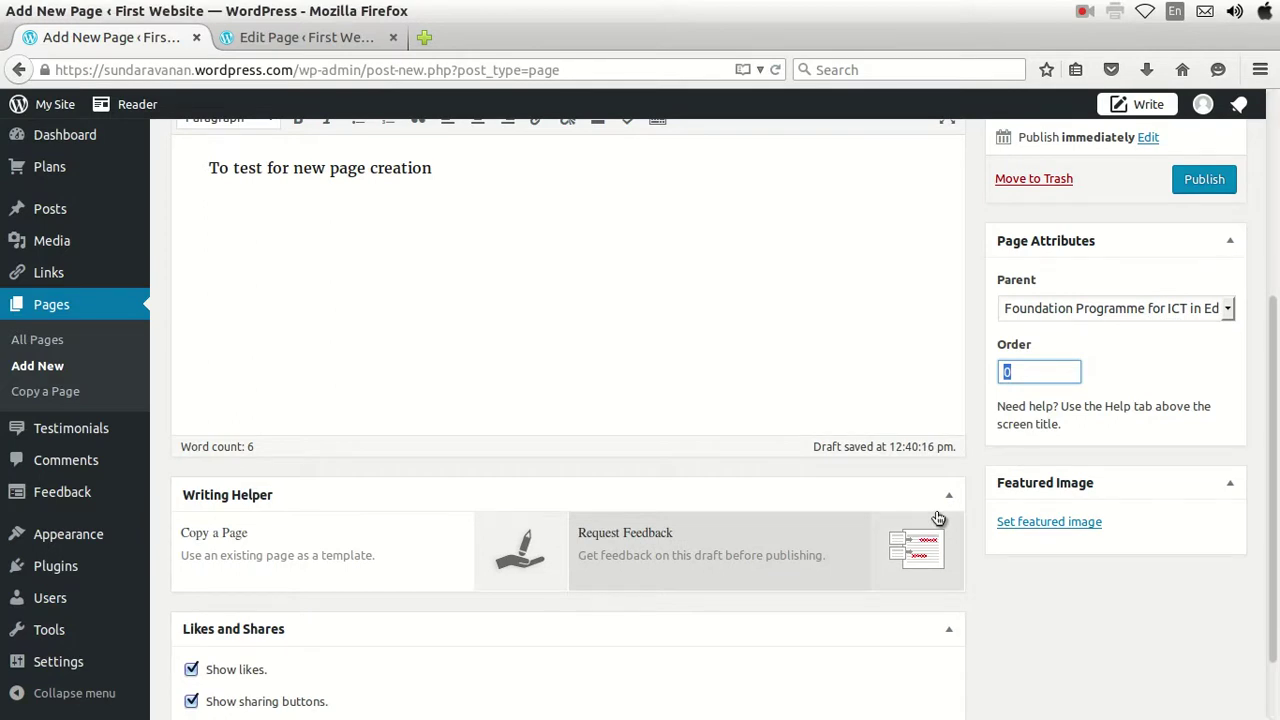
pyautogui.scroll(1, 1096, 320)
pyautogui.scroll(2, 1096, 320)
pyautogui.click(1205, 288)
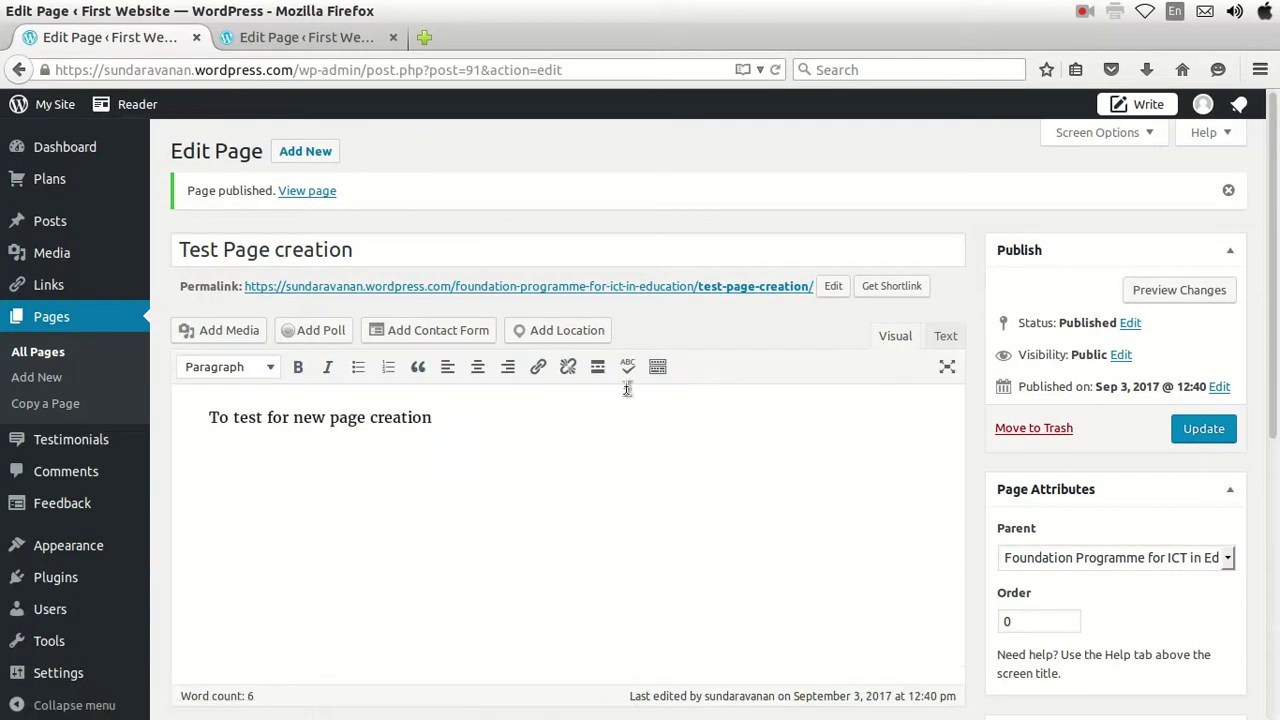
# View the published Test Page creation on the live site, then go to the site's Home page.
pyautogui.click(708, 290)
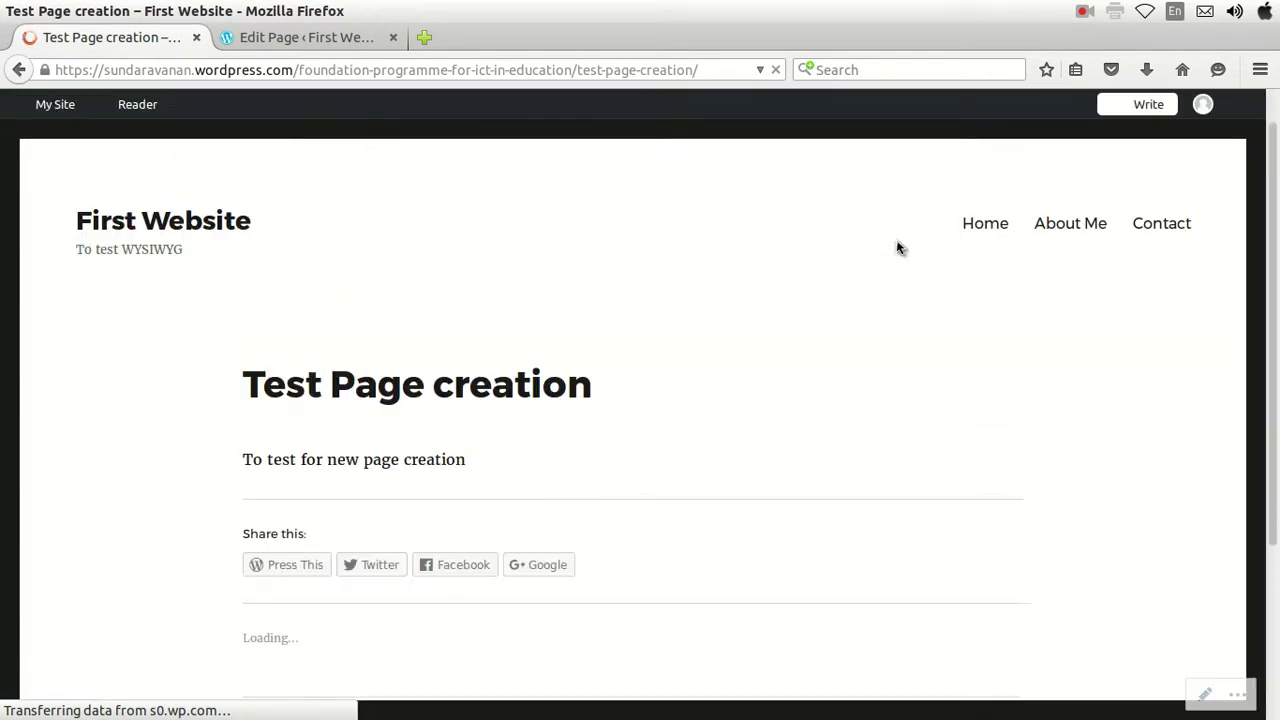
pyautogui.click(997, 277)
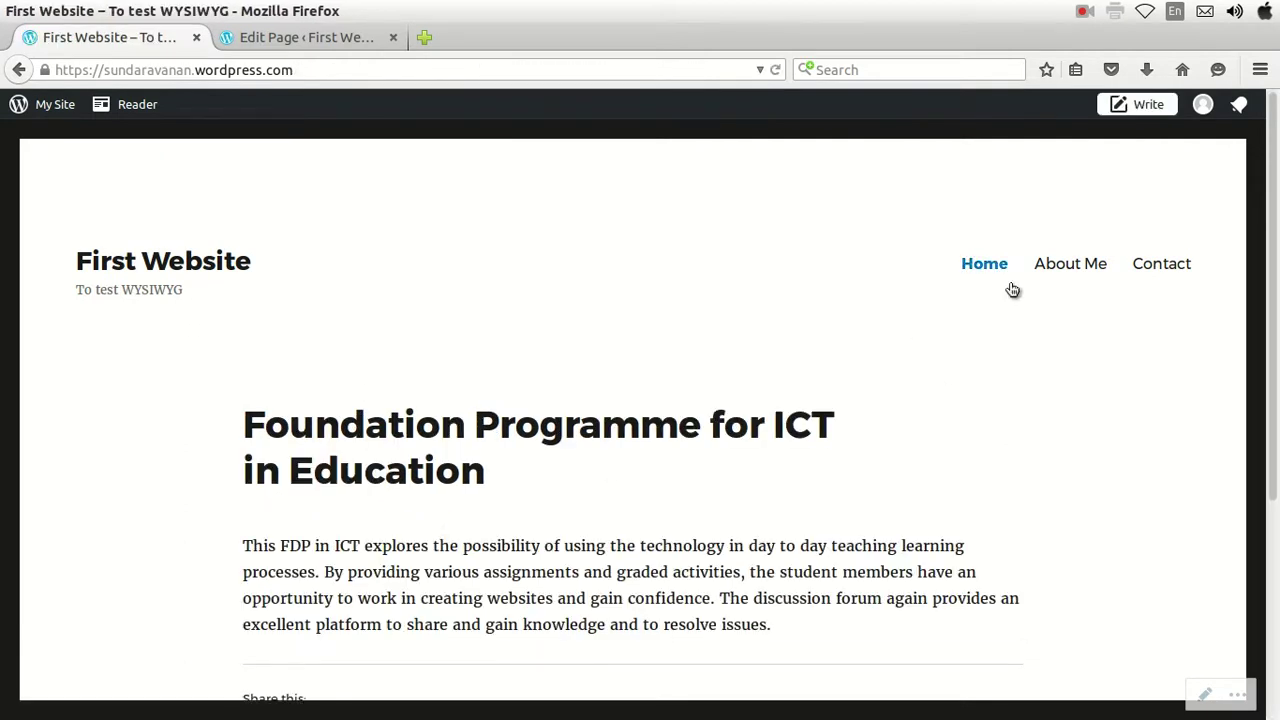
pyautogui.scroll(-2, 650, 425)
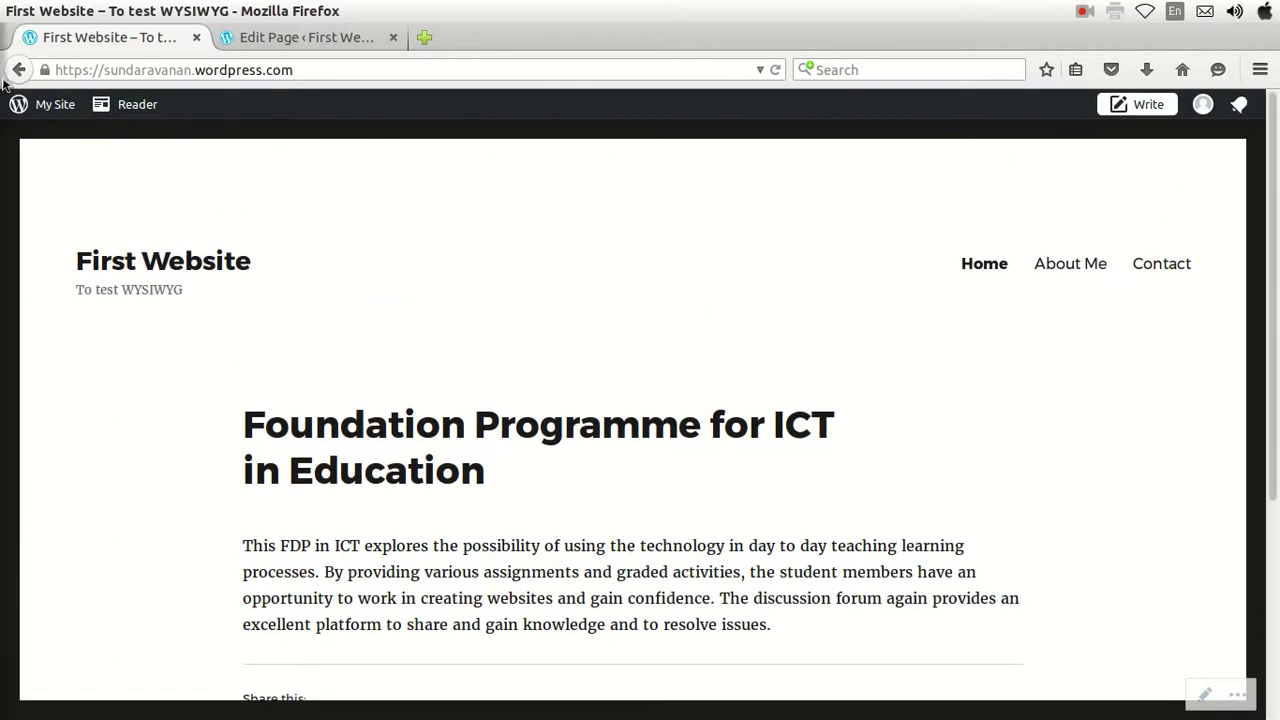
# Load the site's wp-admin dashboard by adding /wp-admin to the site address.
pyautogui.click(40, 106)
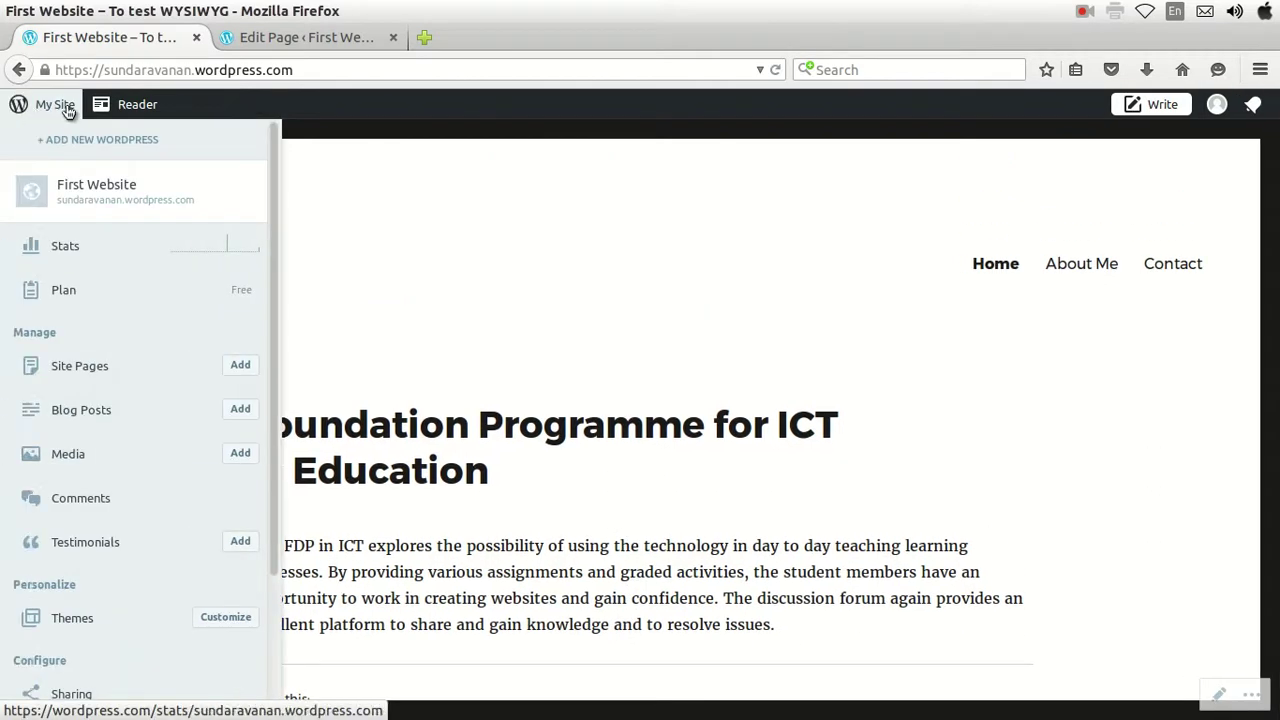
pyautogui.click(363, 67)
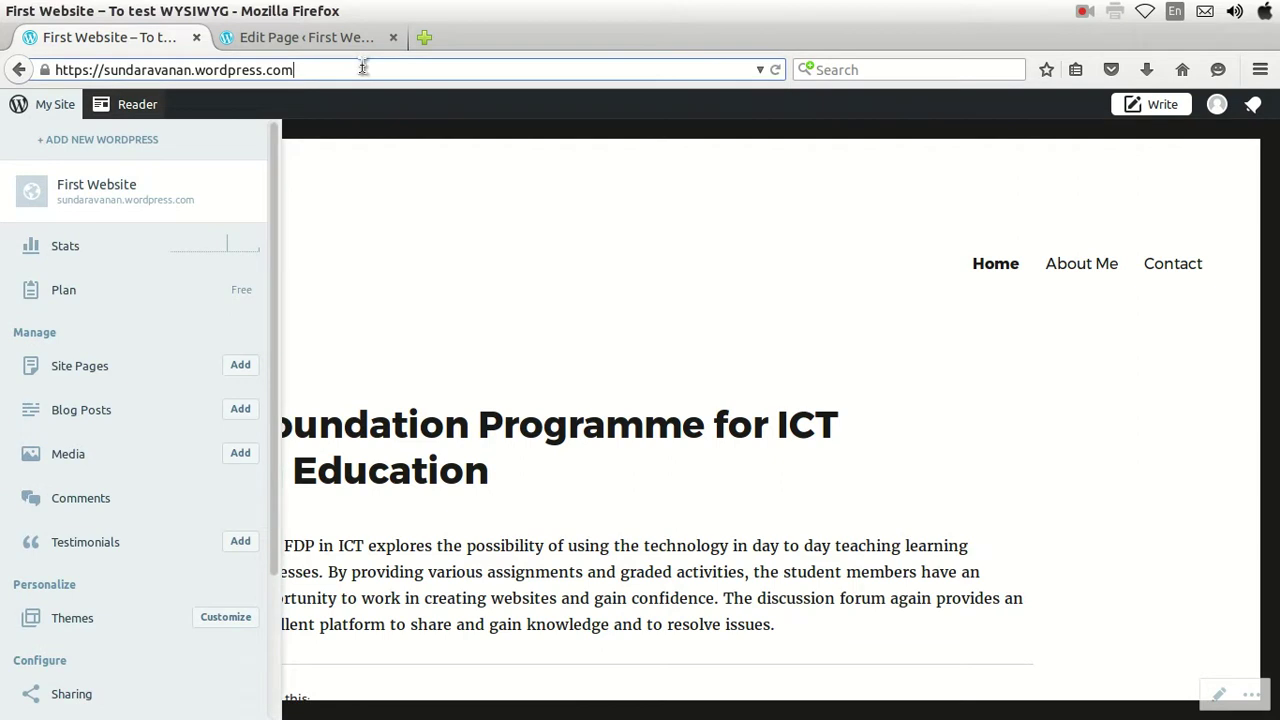
pyautogui.write('/w')
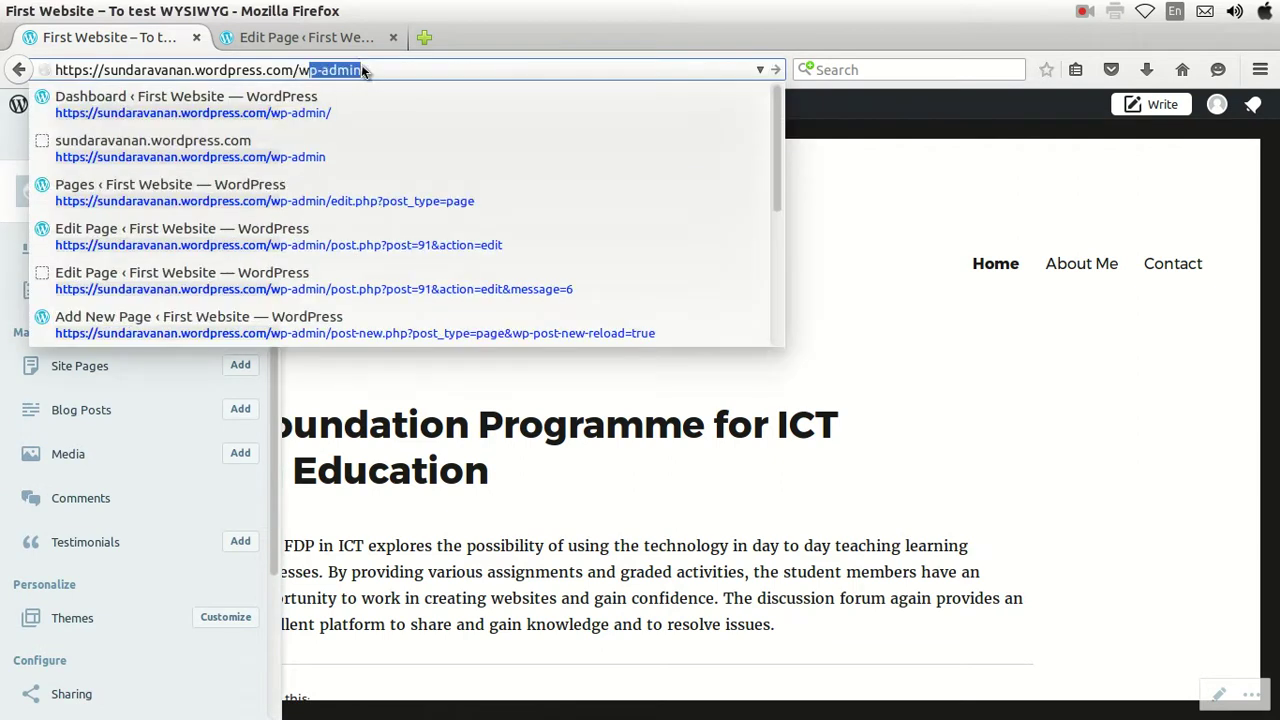
pyautogui.press('Return')
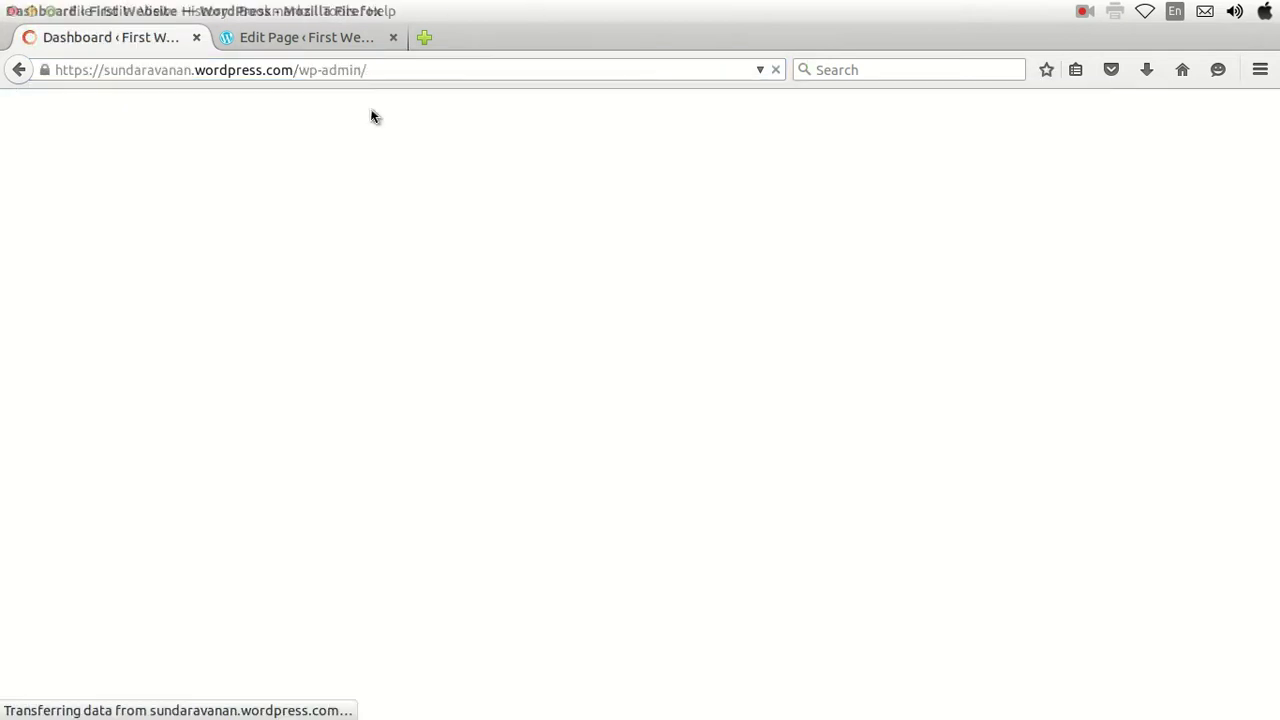
# Open Appearance > Menus to show the About Me primary menu.
pyautogui.scroll(-2, 35, 530)
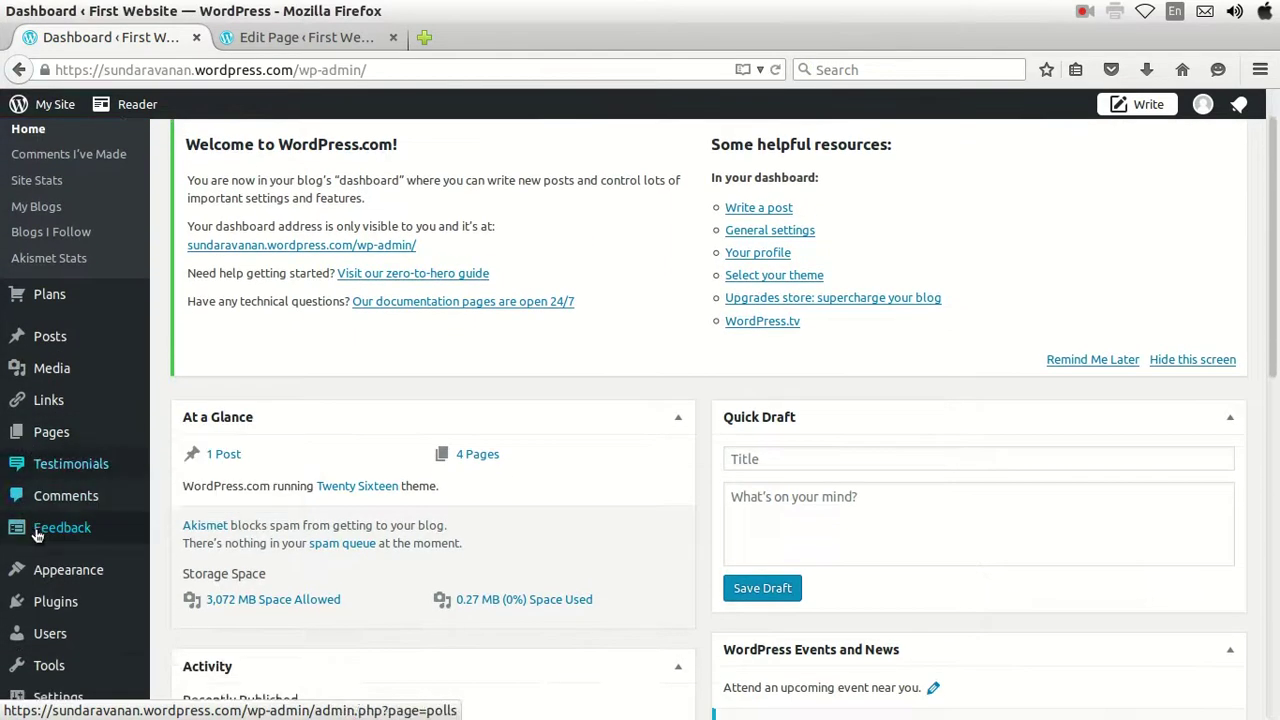
pyautogui.scroll(-2, 35, 530)
pyautogui.click(146, 554)
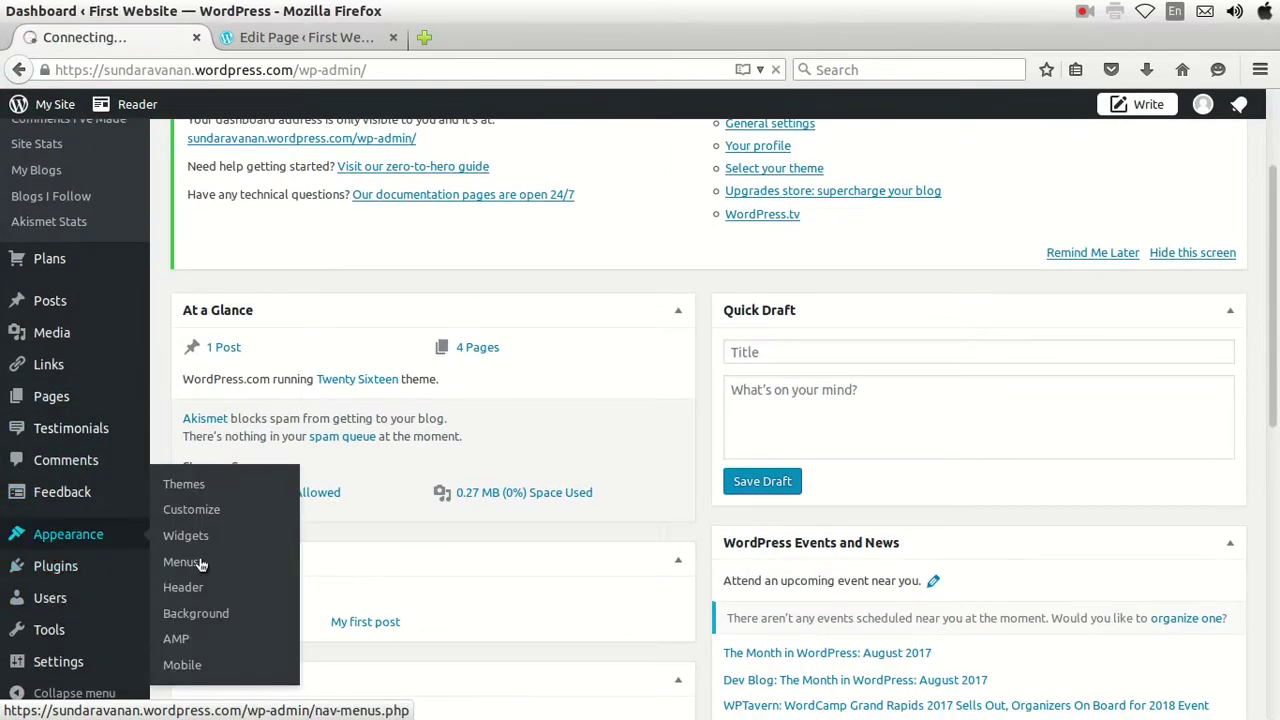
pyautogui.click(181, 562)
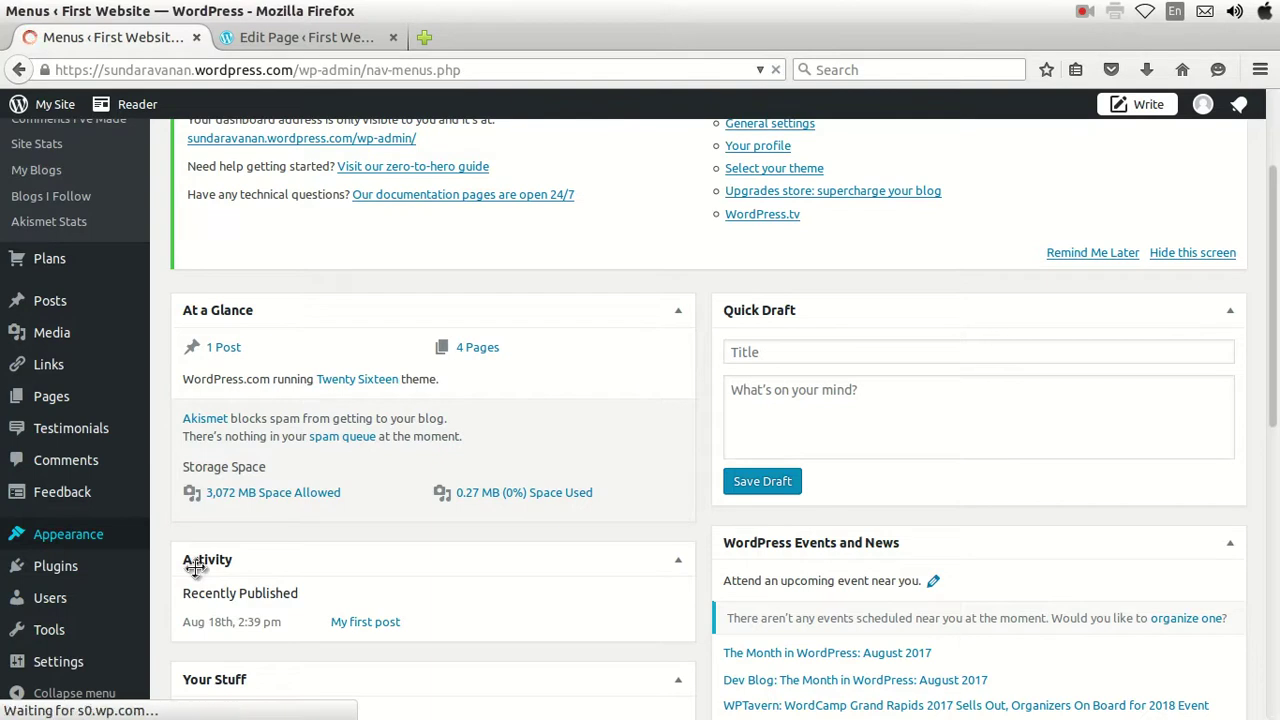
pyautogui.scroll(-1, 240, 460)
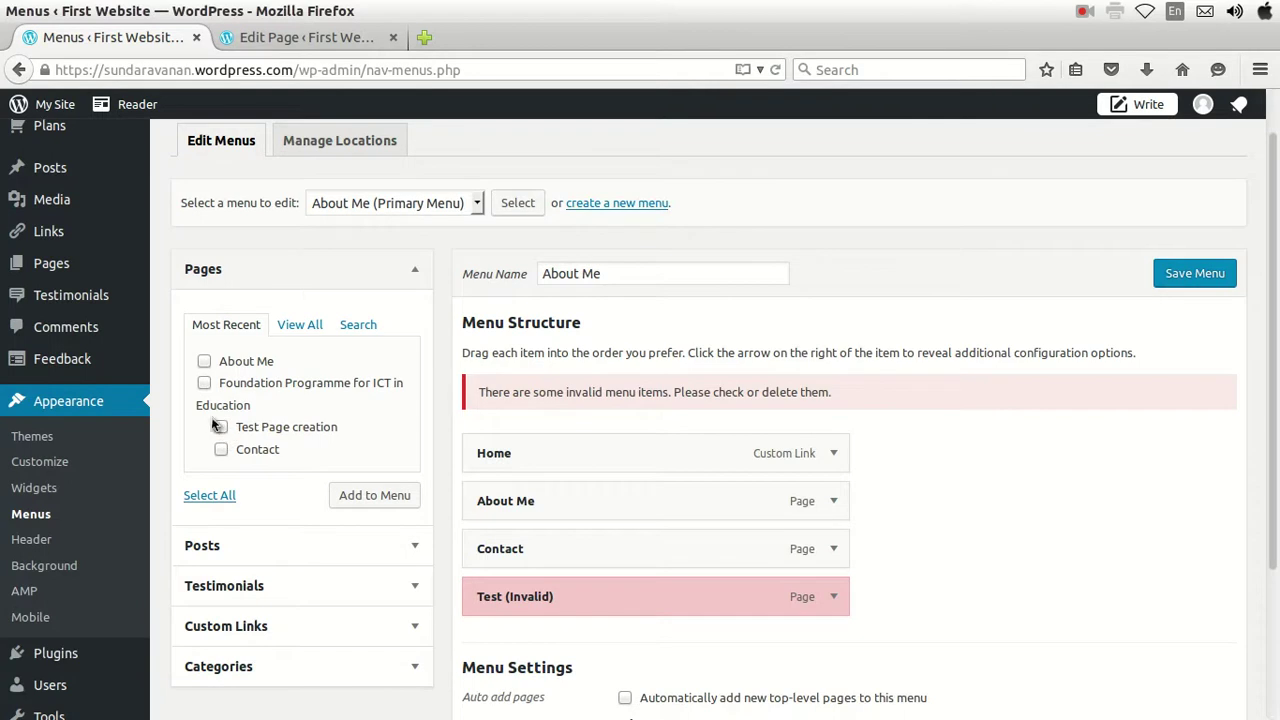
# Remove the invalid Test item from the About Me menu.
pyautogui.scroll(-1, 558, 537)
pyautogui.click(833, 545)
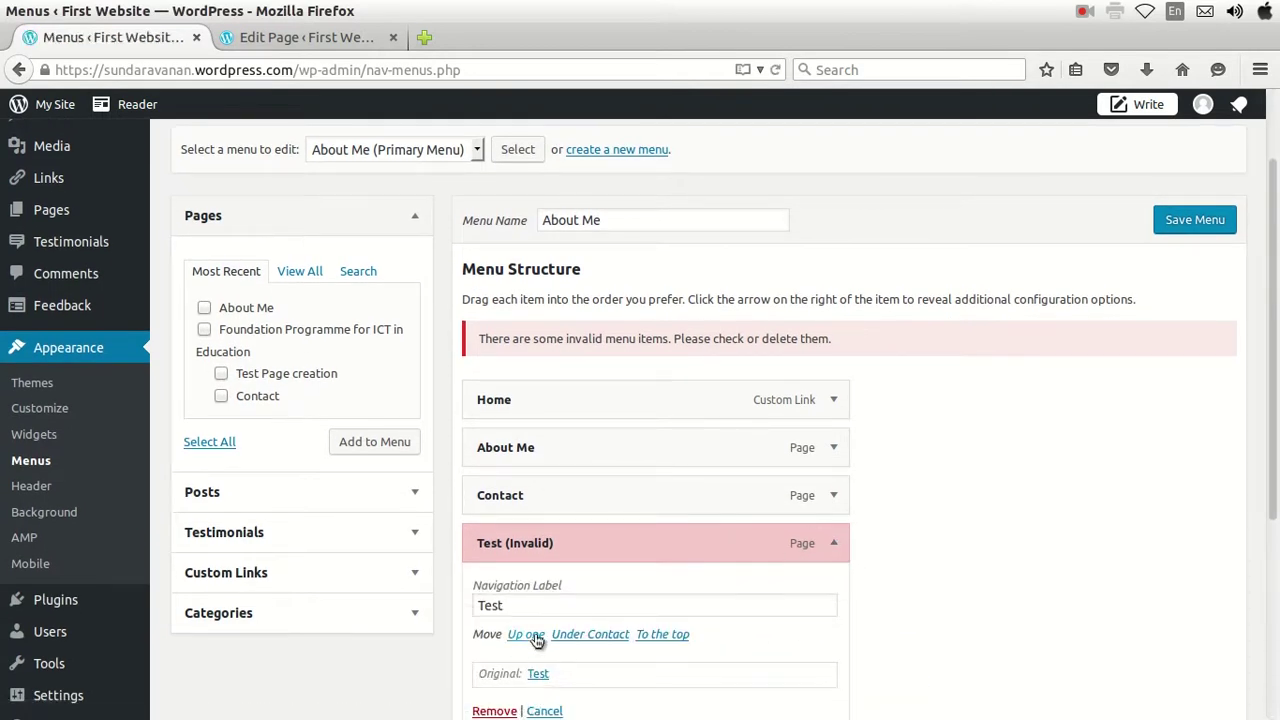
pyautogui.scroll(-2, 538, 642)
pyautogui.click(495, 684)
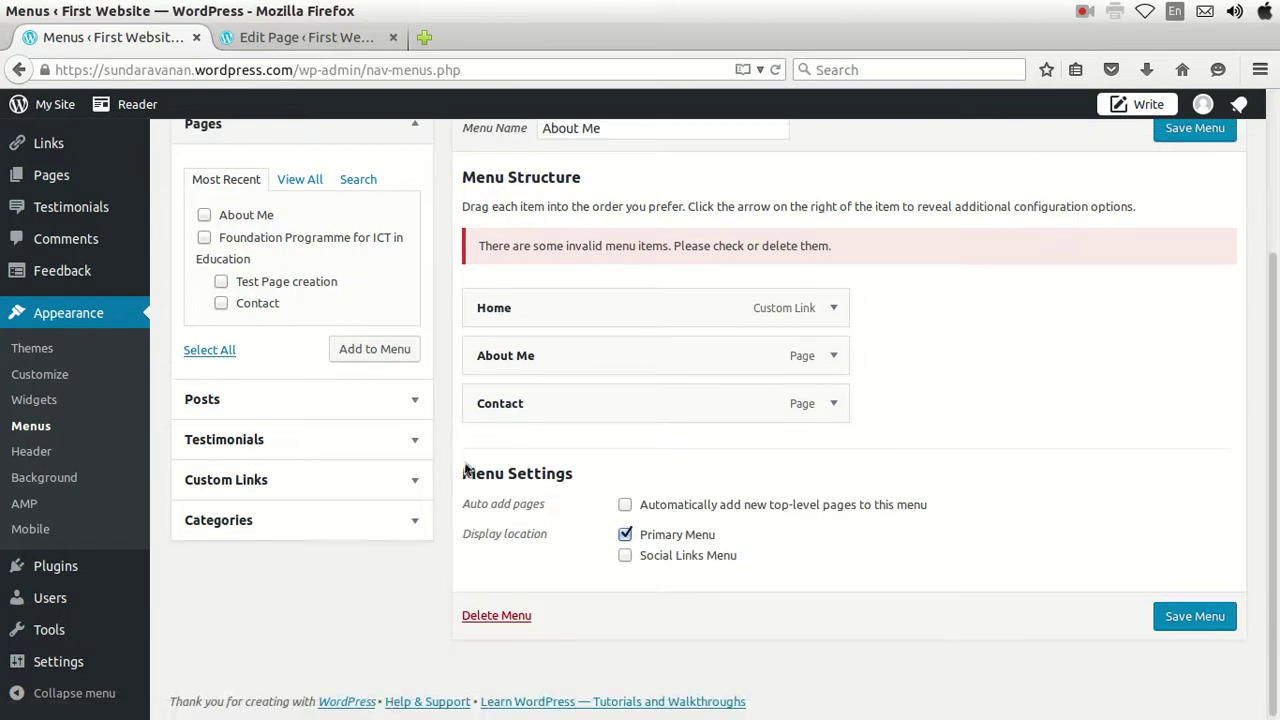
# Add Test Page creation to the About Me menu and save the menu.
pyautogui.click(221, 282)
pyautogui.click(388, 356)
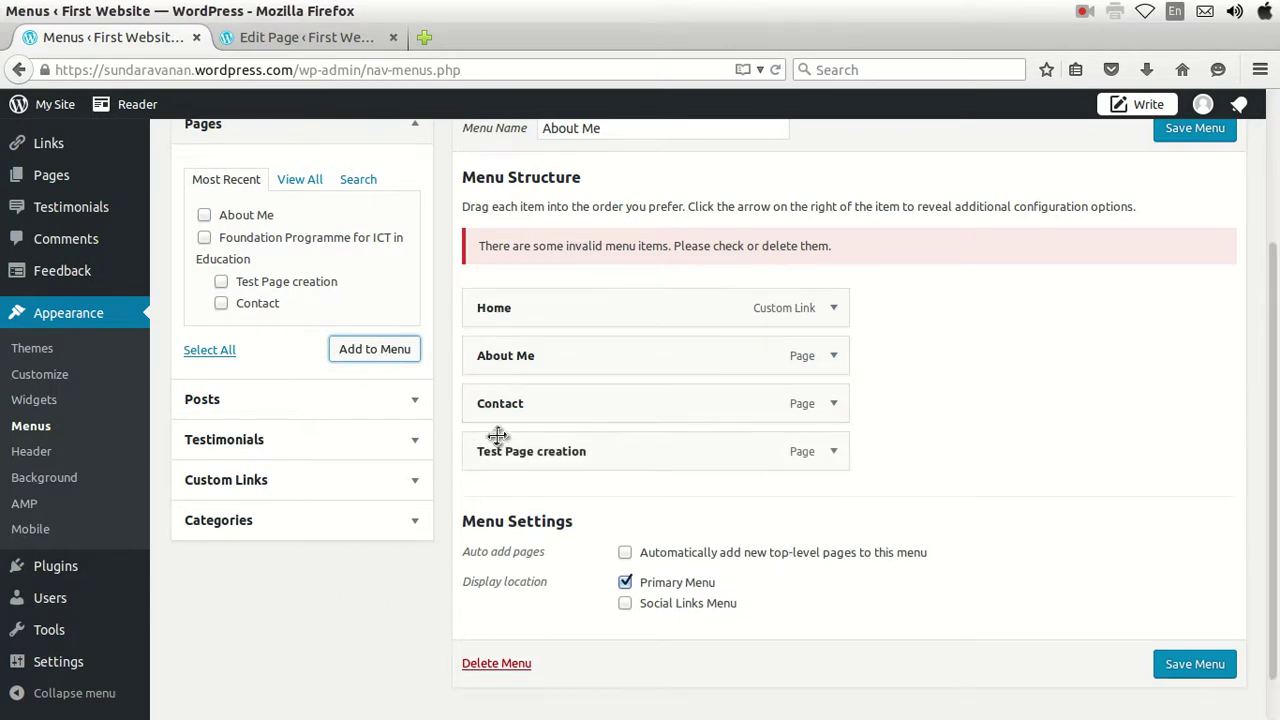
pyautogui.scroll(2, 808, 480)
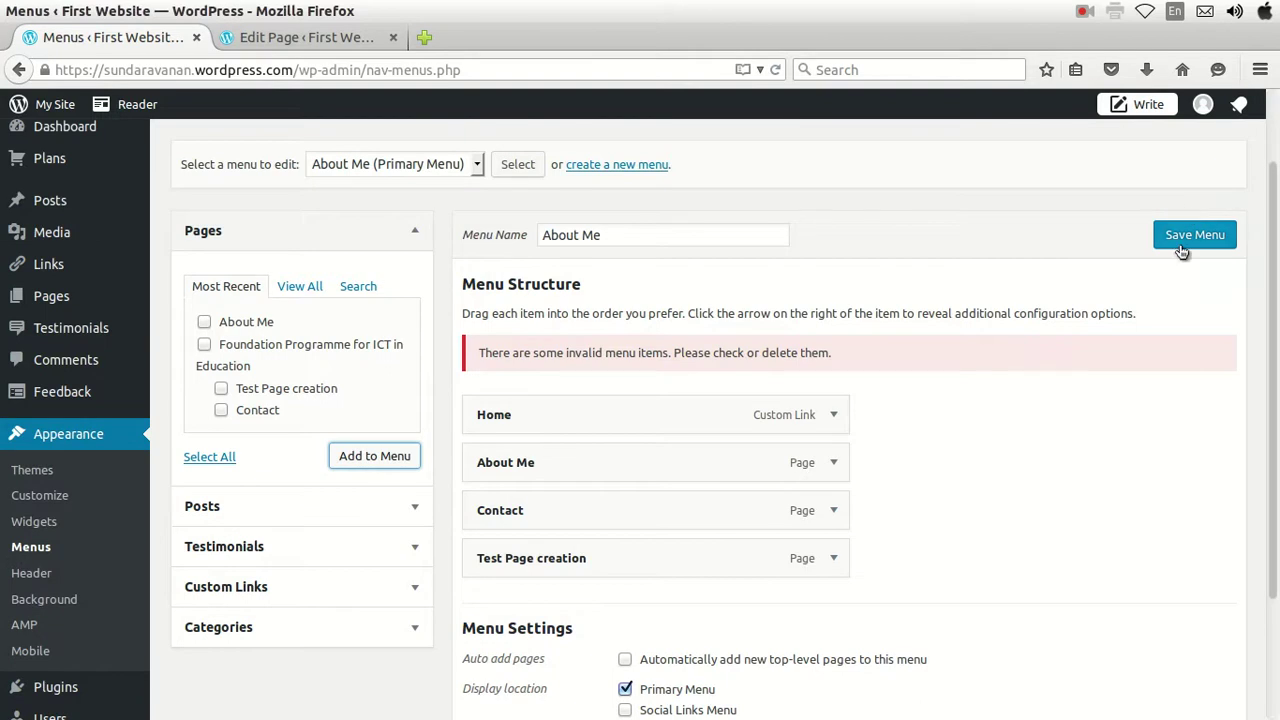
pyautogui.click(1182, 237)
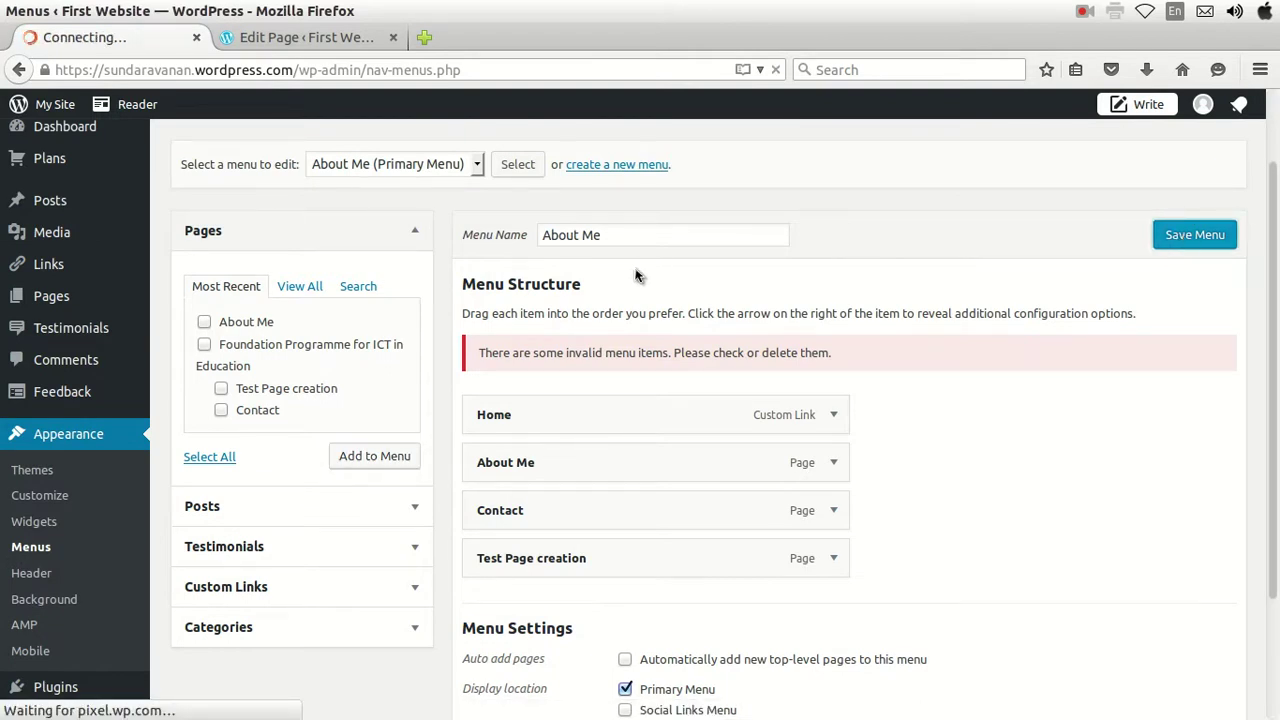
pyautogui.click(305, 38)
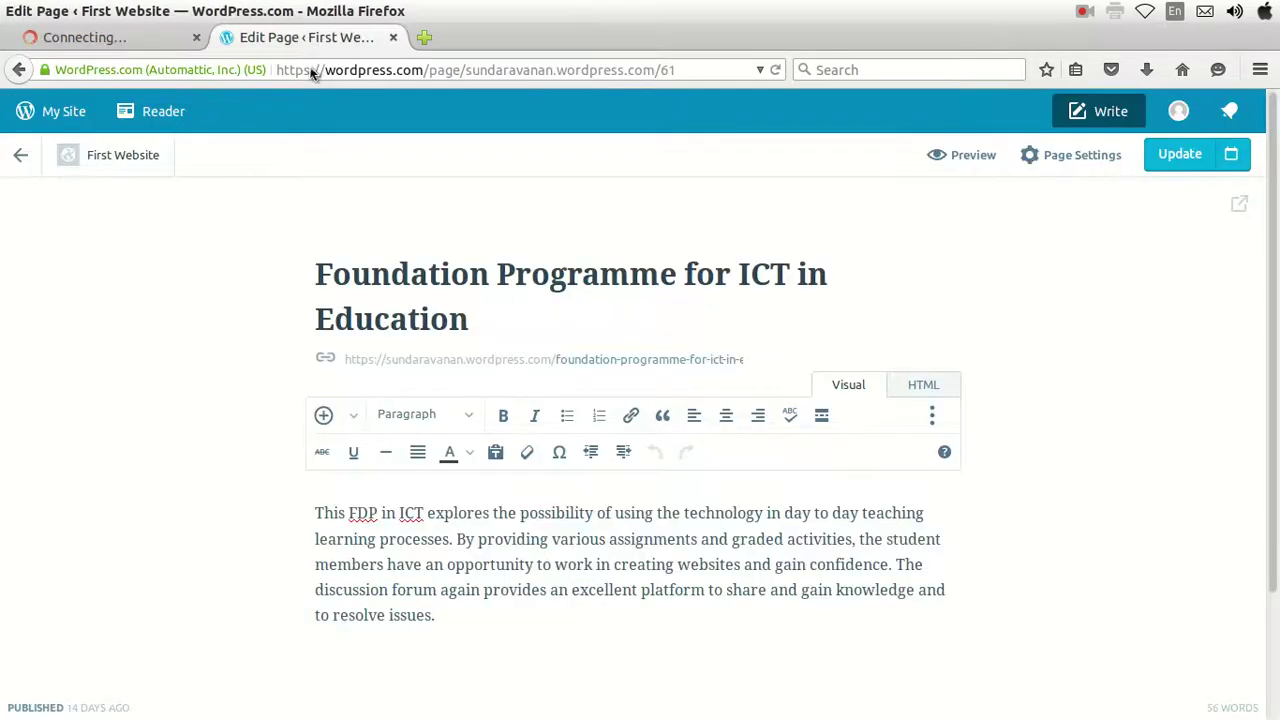
# Preview the Foundation Programme page, then close the preview and the page editor tab.
pyautogui.click(971, 157)
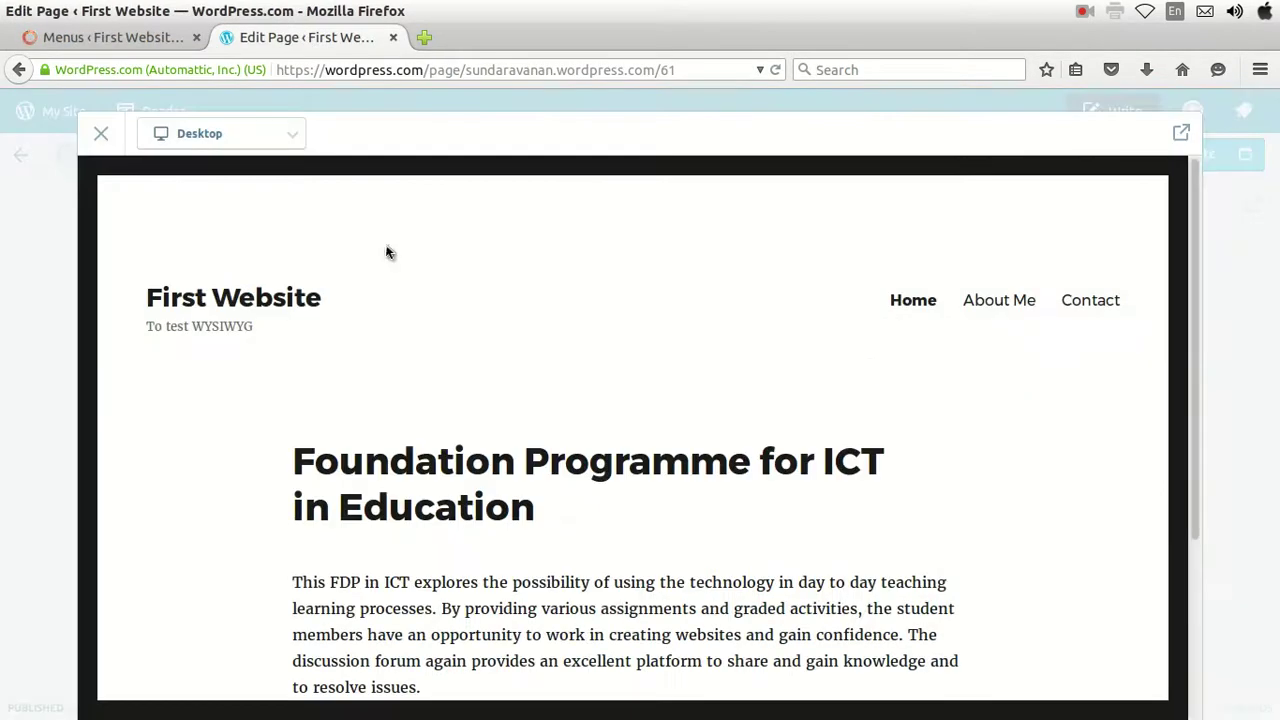
pyautogui.click(101, 133)
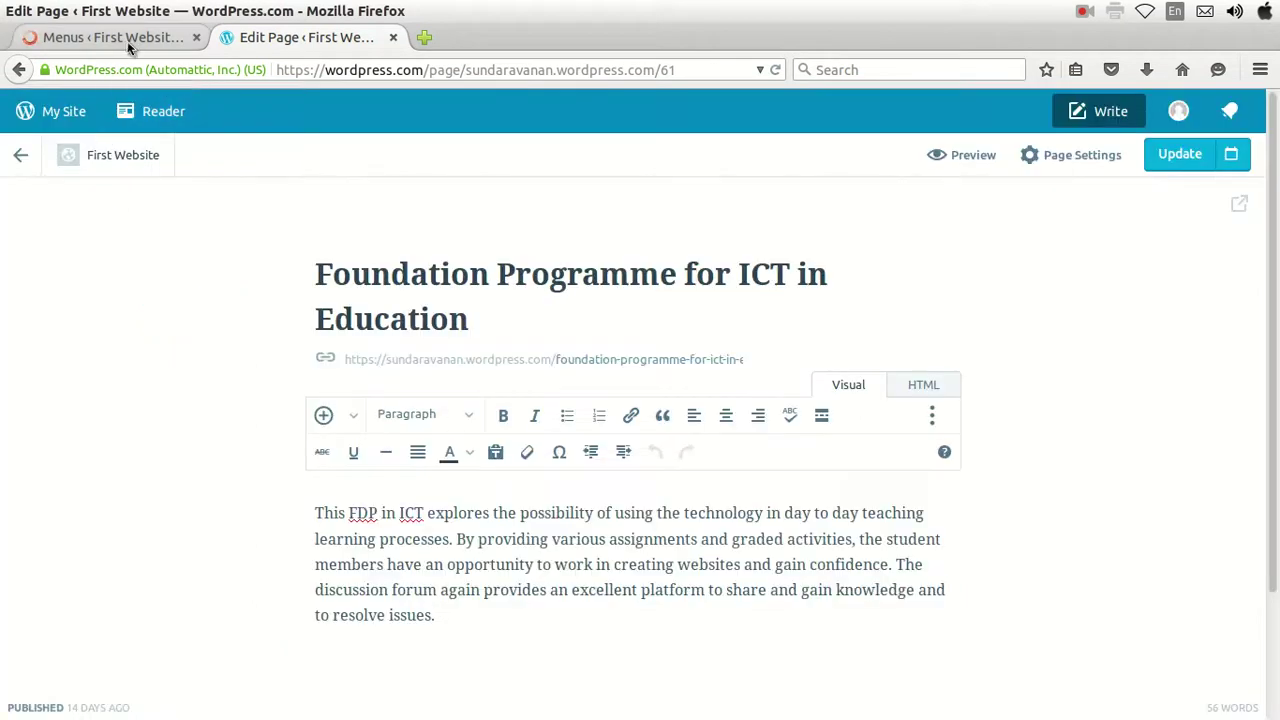
pyautogui.click(393, 37)
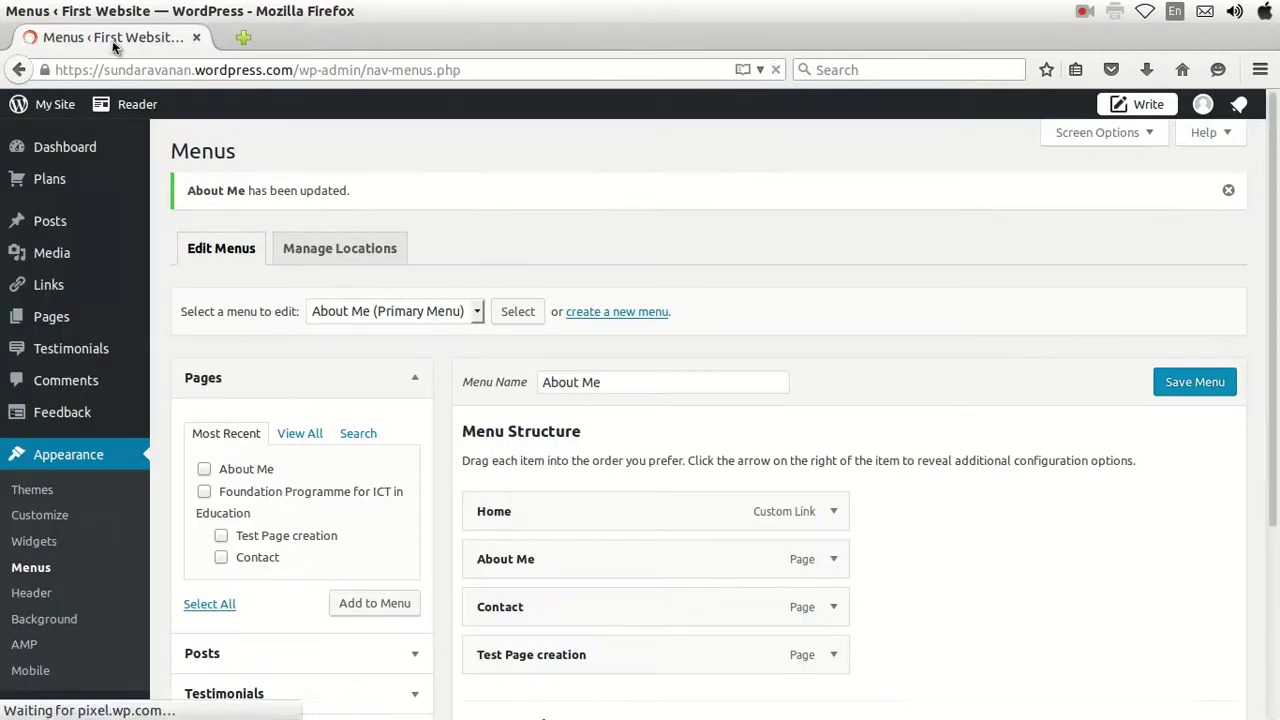
pyautogui.scroll(-4, 554, 592)
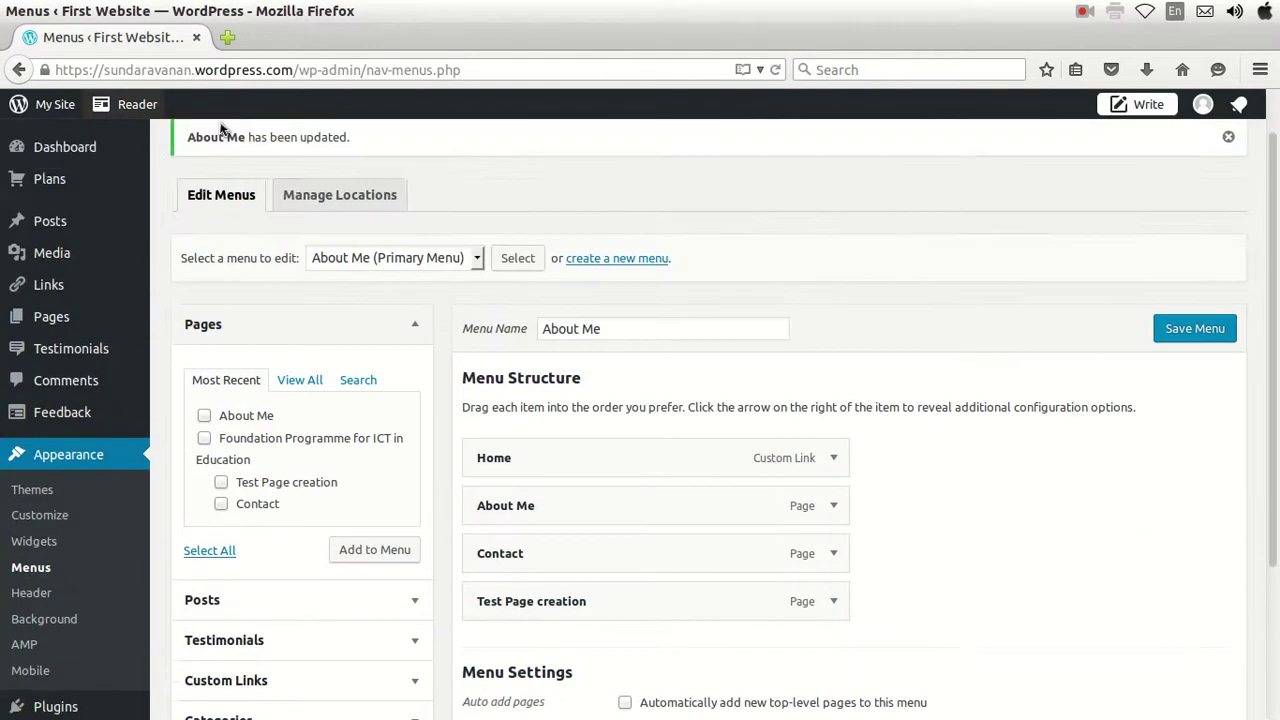
# In a new tab, open the live site, follow the Test Page creation menu link, then Home, and return to Menus.
pyautogui.click(238, 37)
pyautogui.write('sundaravanan.wordpress.com/')
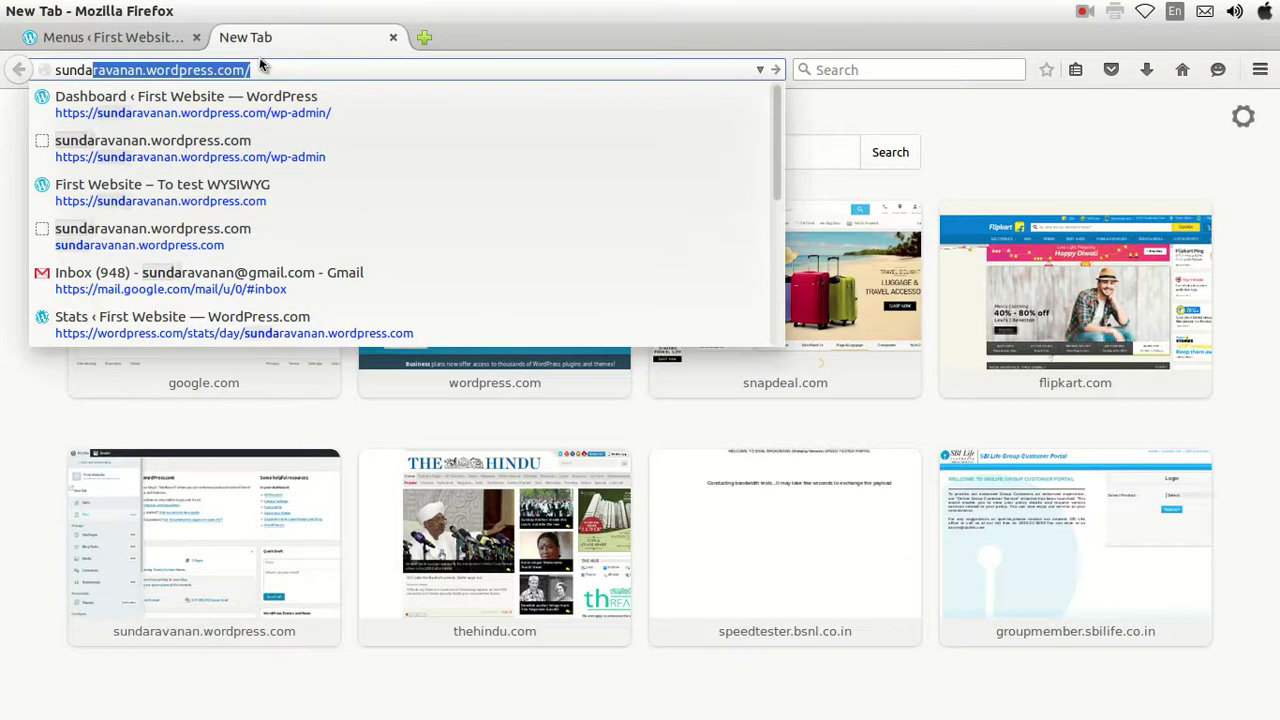
pyautogui.press('Return')
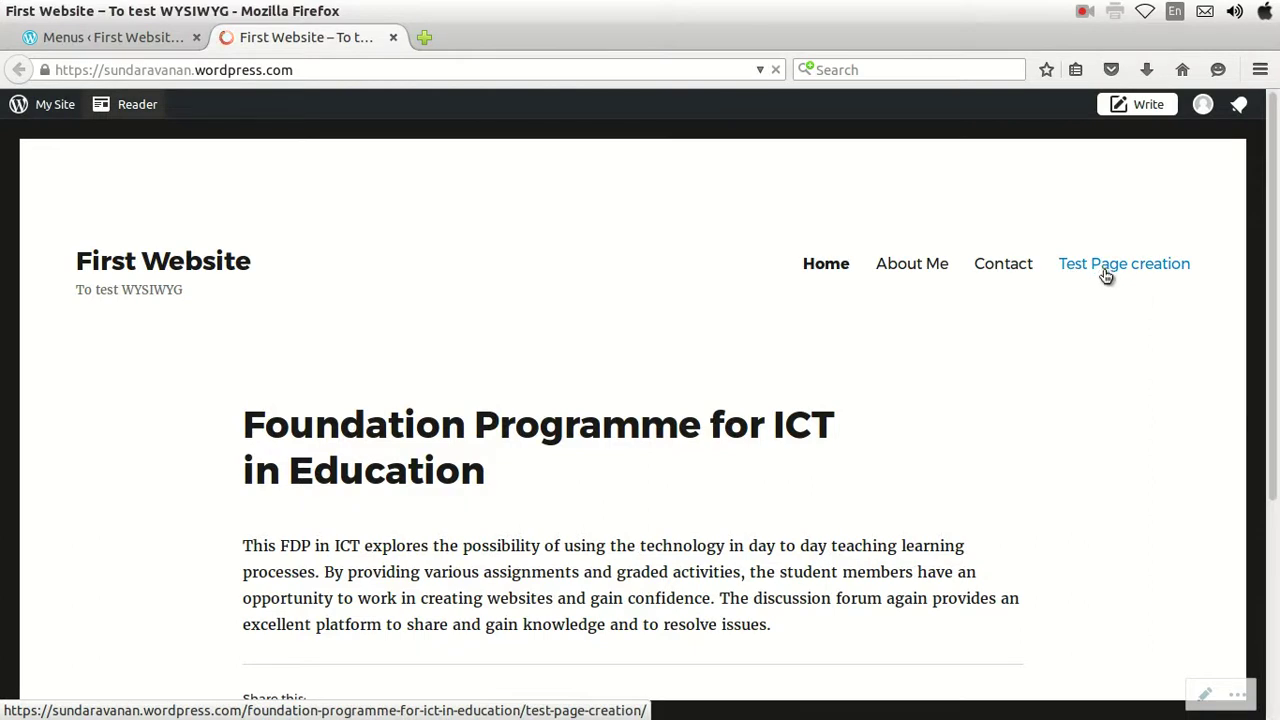
pyautogui.scroll(-2, 1061, 385)
pyautogui.scroll(1, 1061, 395)
pyautogui.scroll(1, 1061, 395)
pyautogui.click(1128, 209)
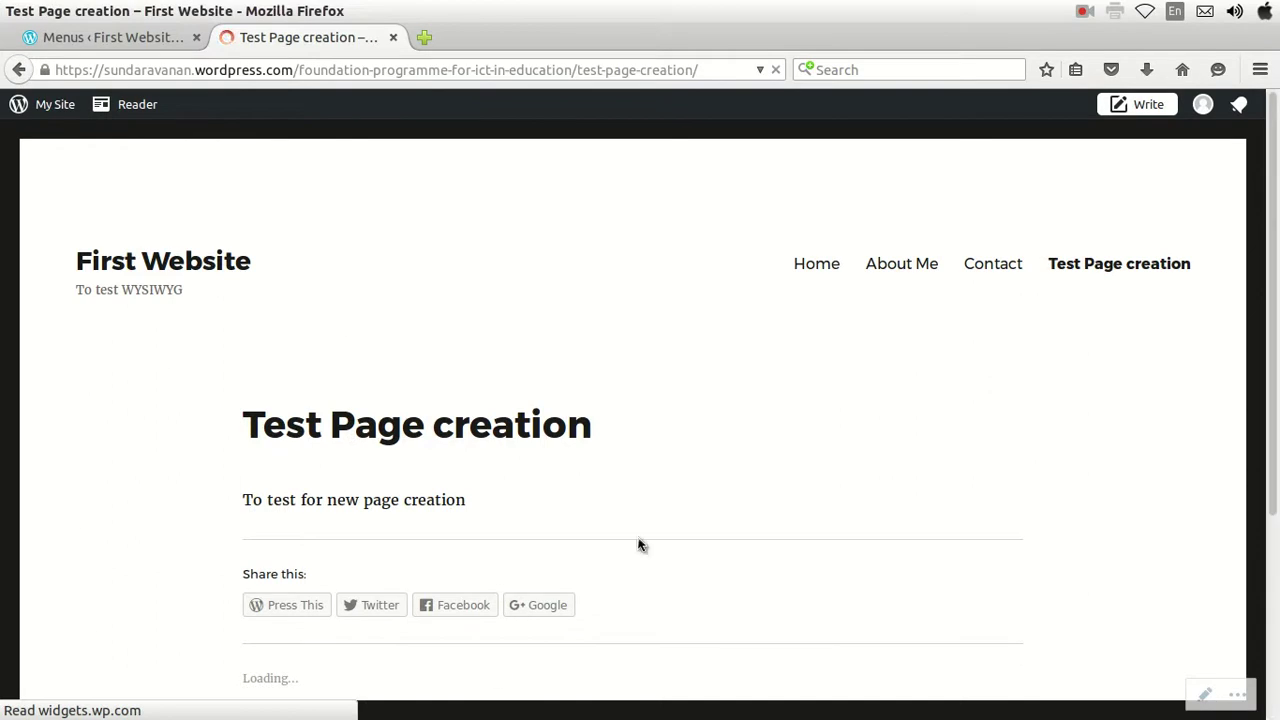
pyautogui.click(816, 277)
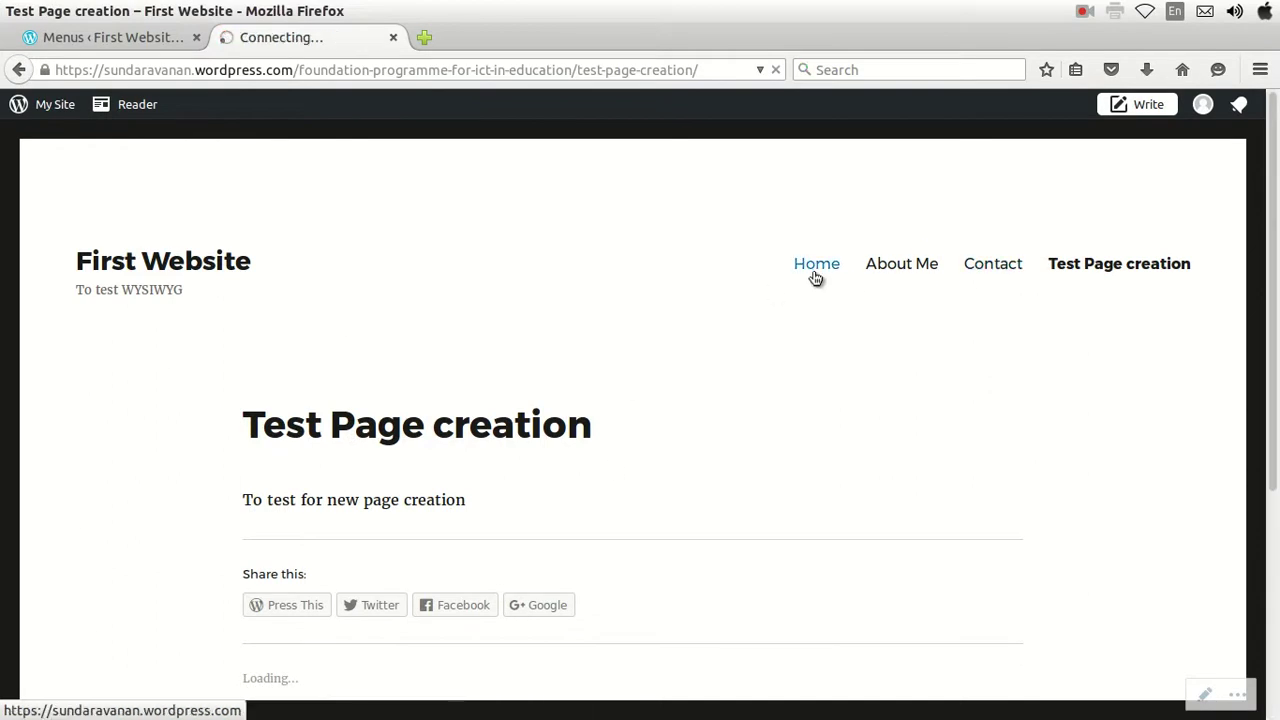
pyautogui.click(48, 41)
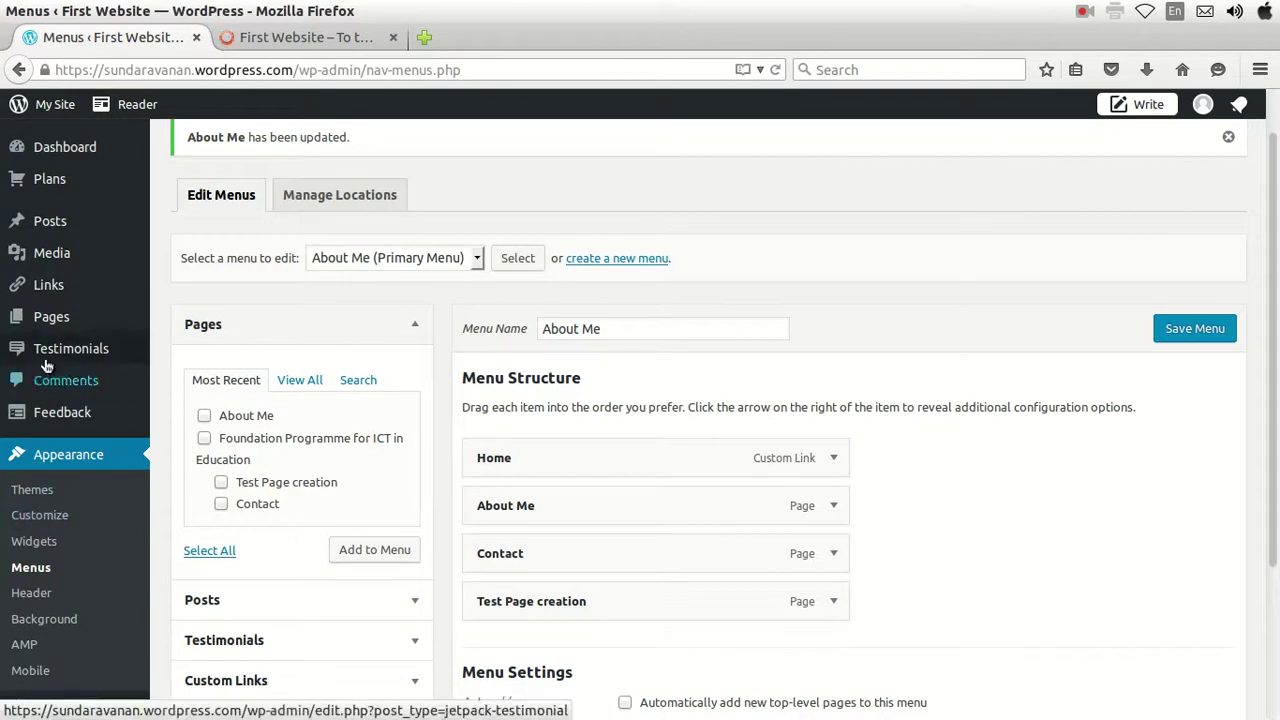
# Try dragging the Contact menu item above About Me.
pyautogui.moveTo(44, 333)
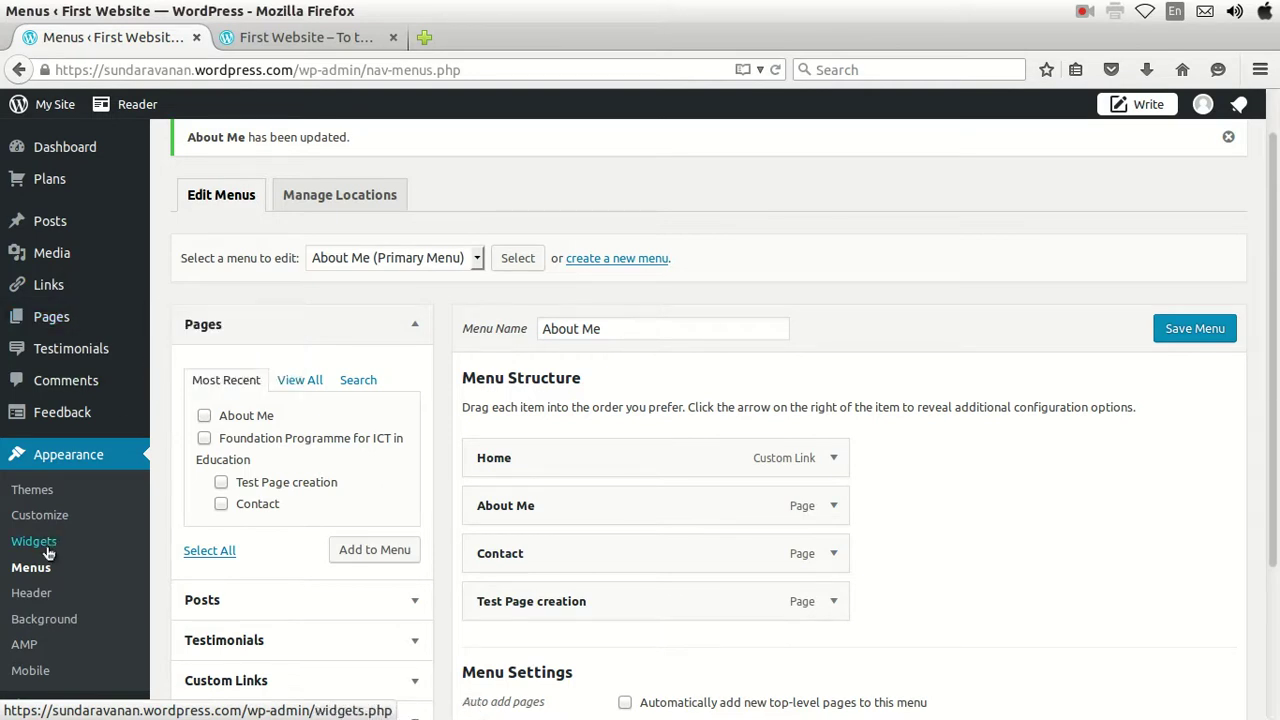
pyautogui.scroll(-1, 47, 553)
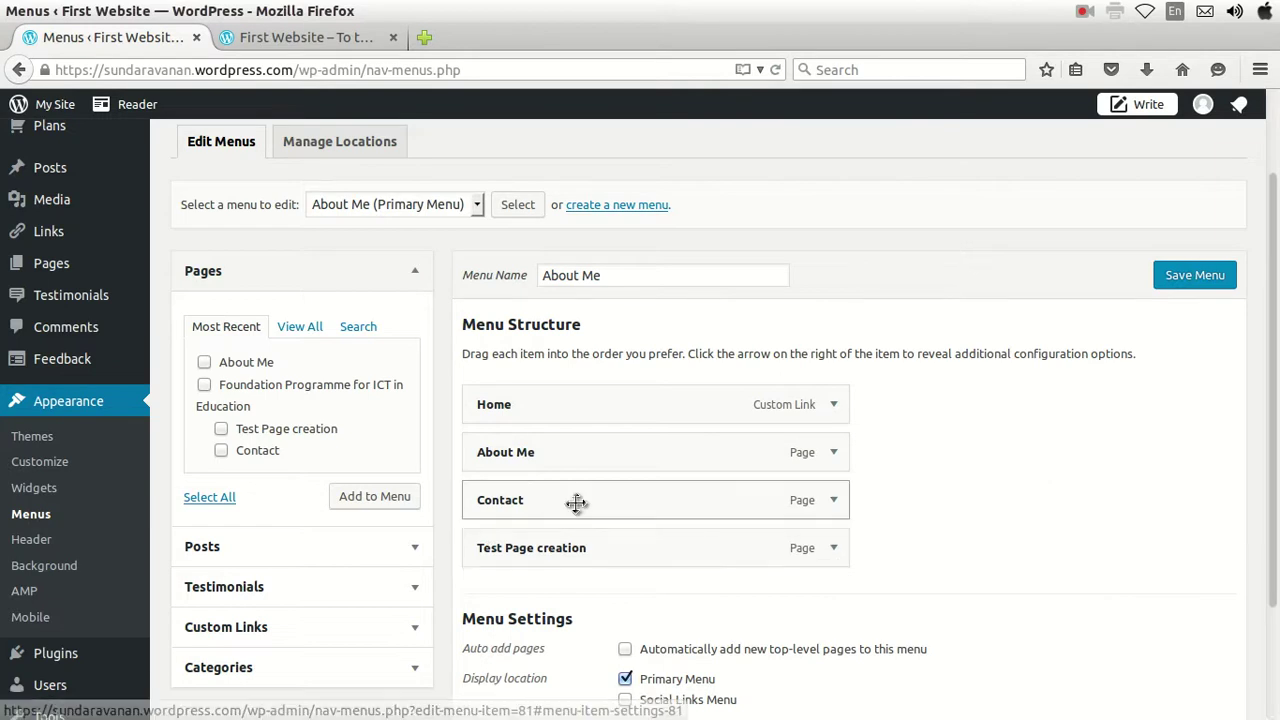
pyautogui.moveTo(543, 511); pyautogui.dragTo(593, 484)
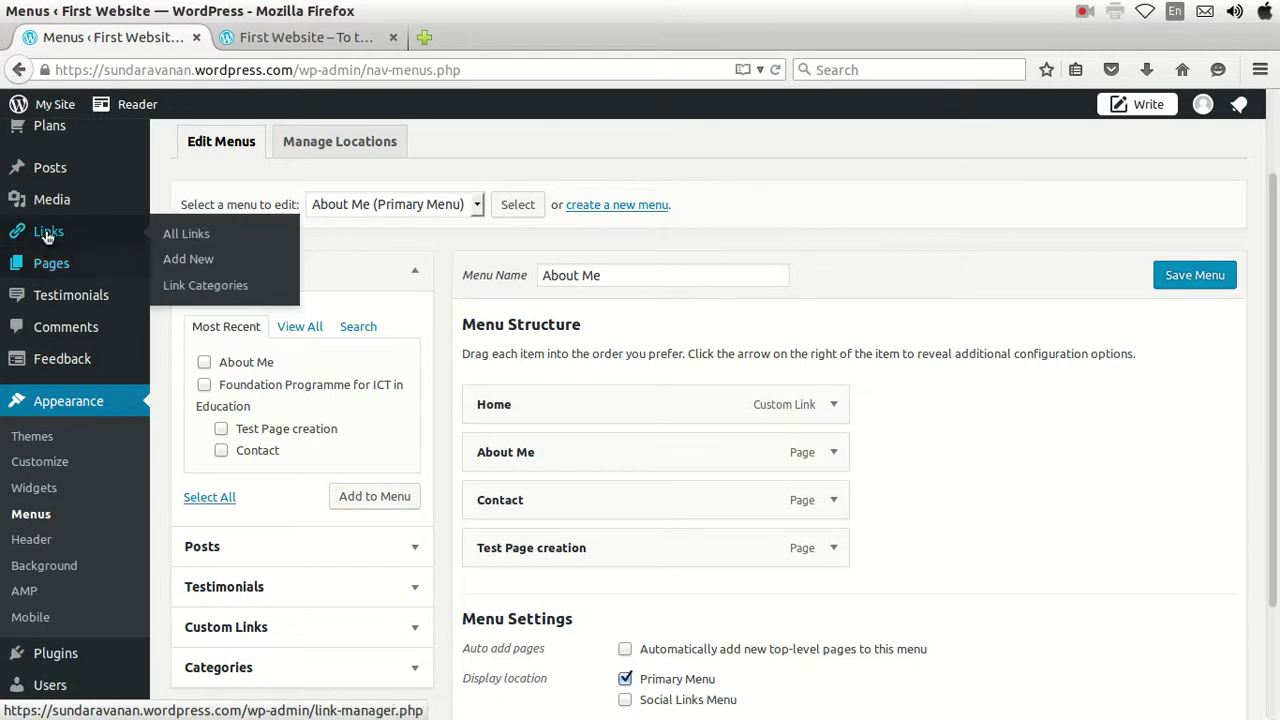
pyautogui.scroll(2, 49, 170)
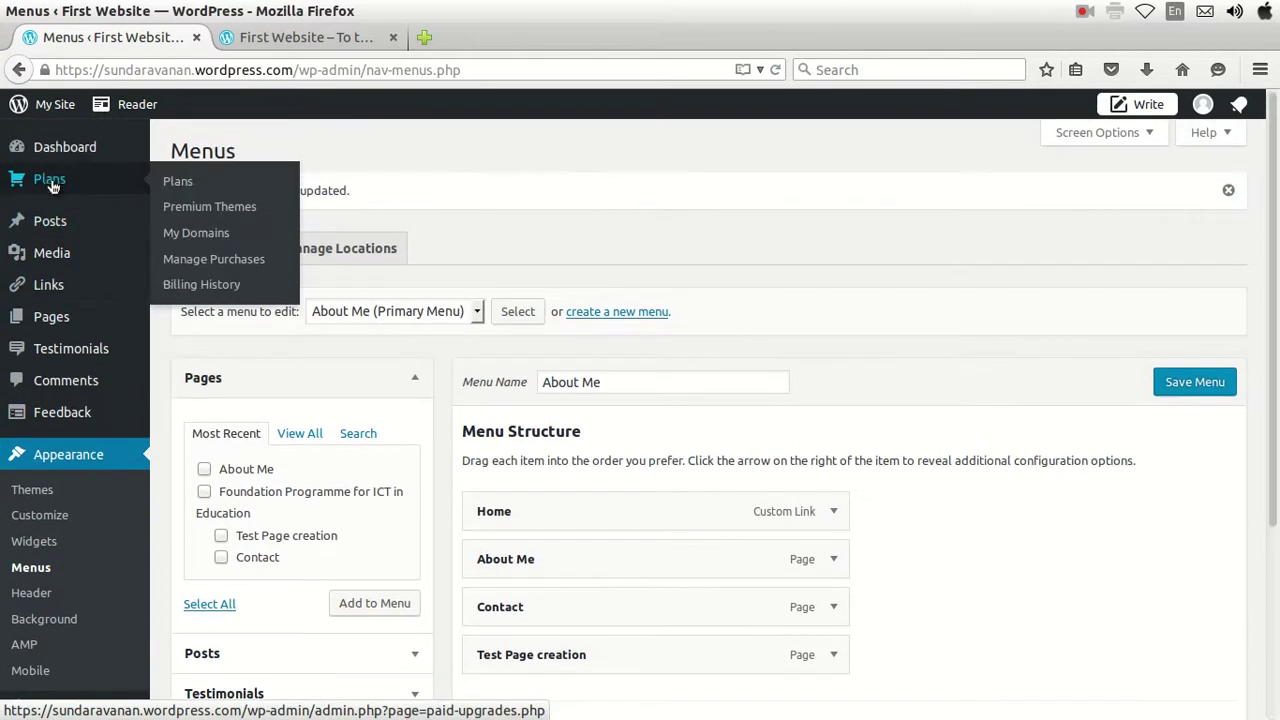
# Go to Appearance > Themes, confirming to leave the menu editor without saving.
pyautogui.moveTo(52, 235)
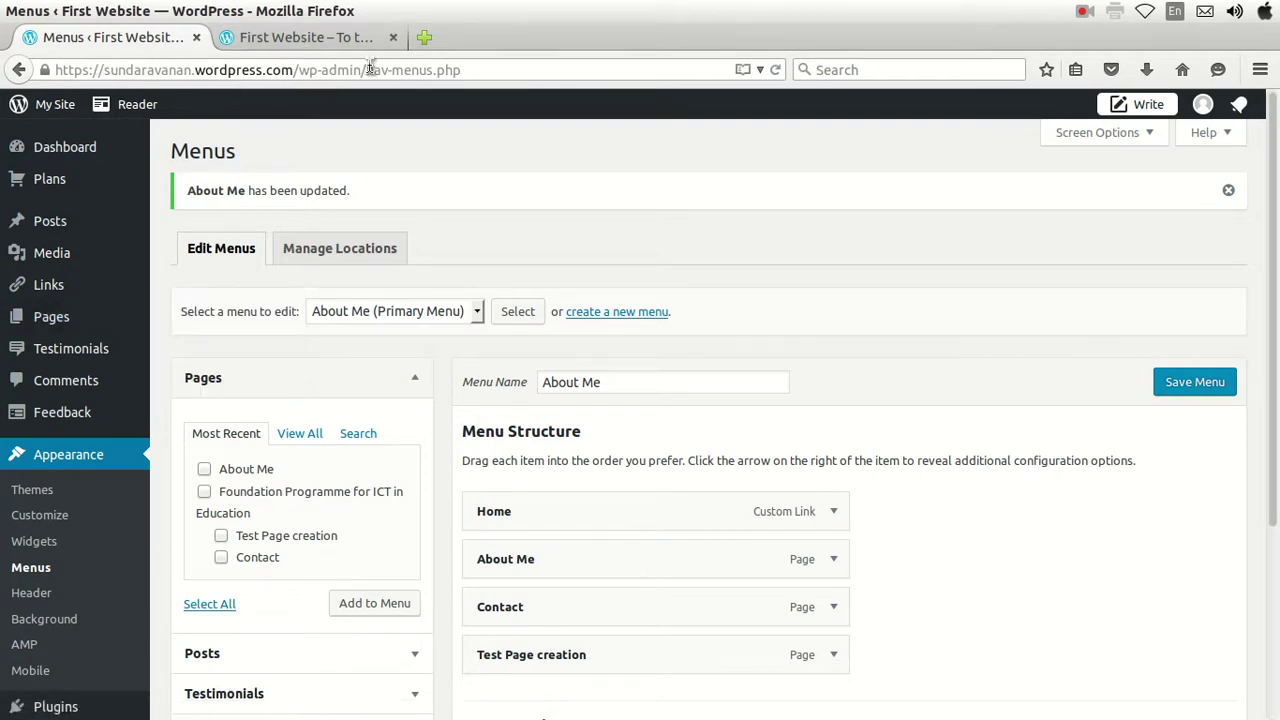
pyautogui.moveTo(92, 325)
pyautogui.scroll(-1, 700, 359)
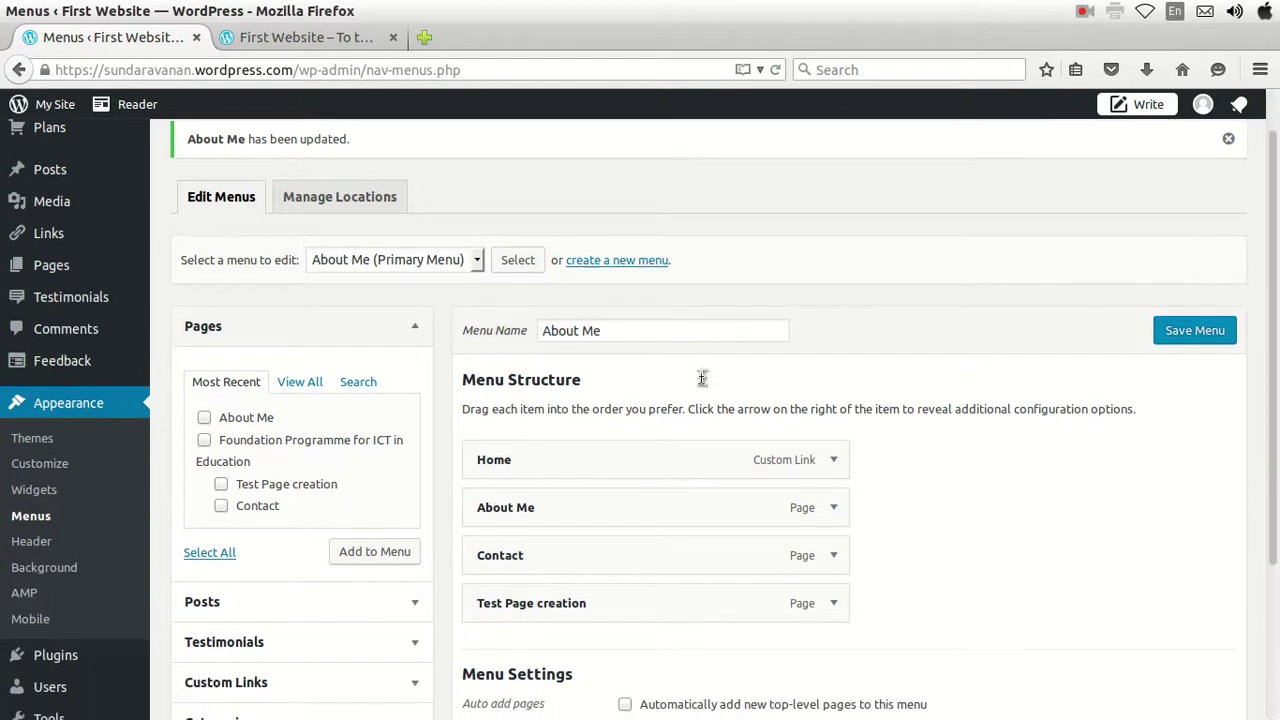
pyautogui.click(32, 437)
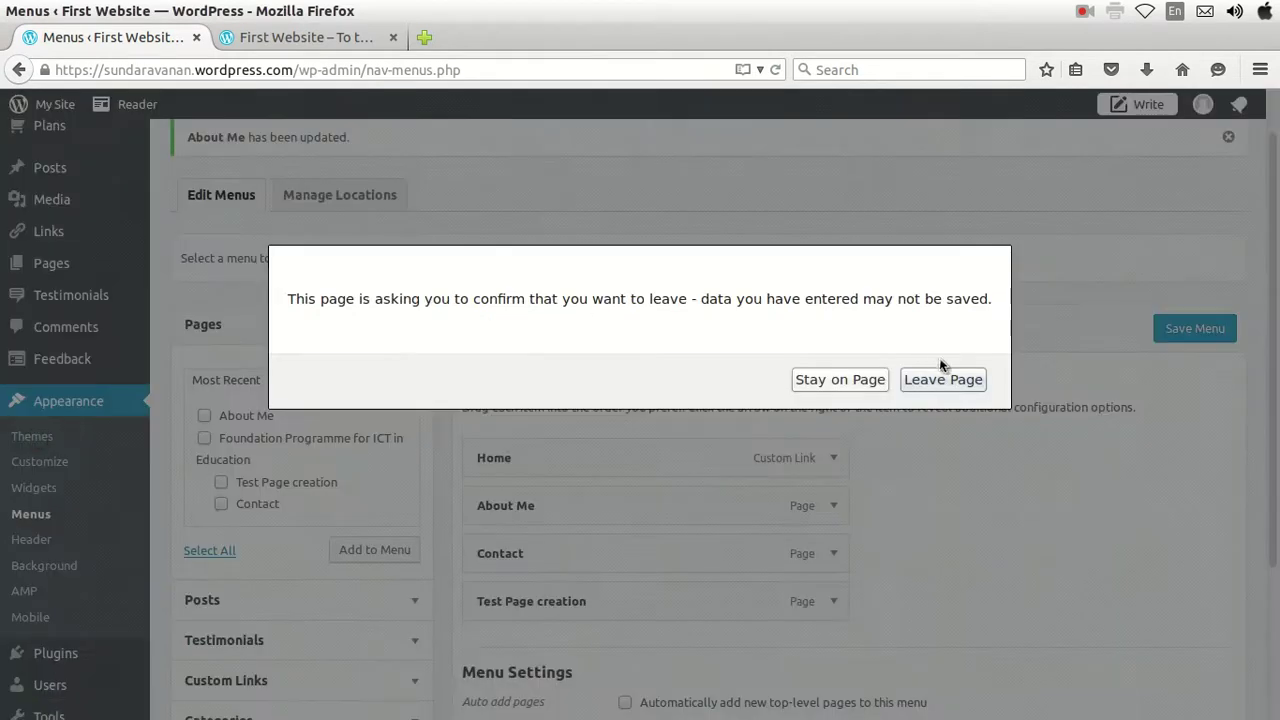
pyautogui.click(946, 386)
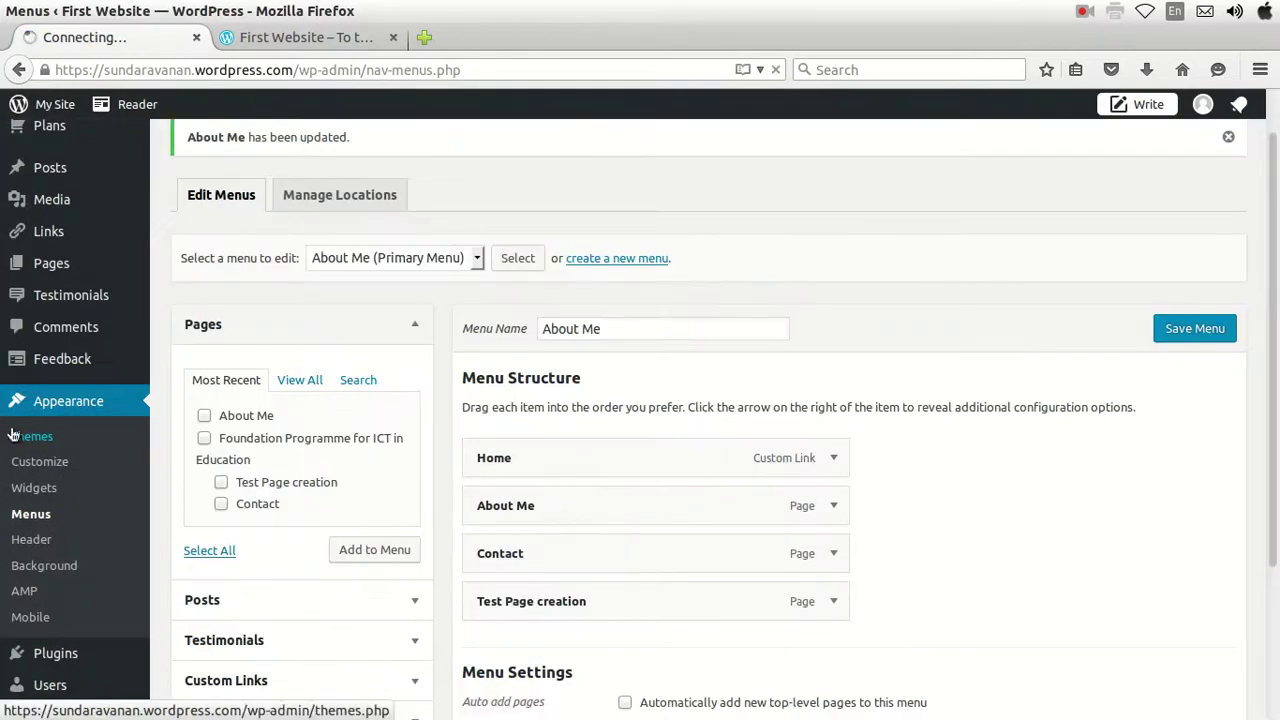